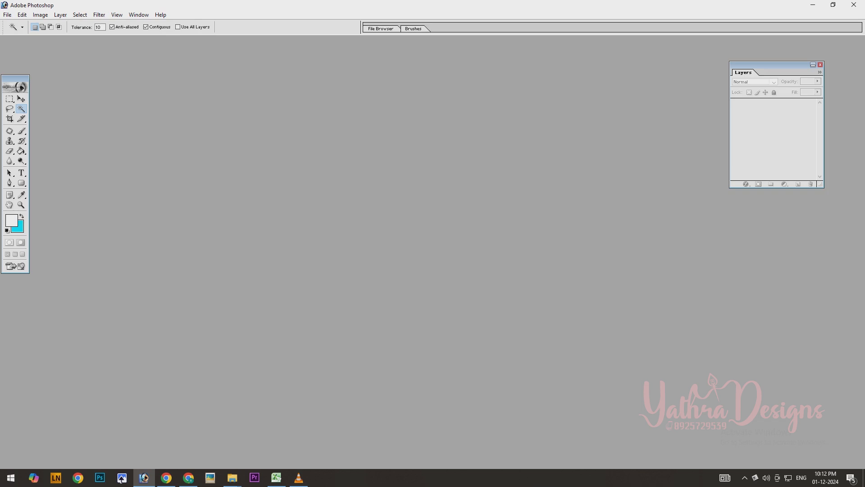
# - Start a new document with a custom preset and millimetres as the width and height units
pyautogui.click(7, 14)
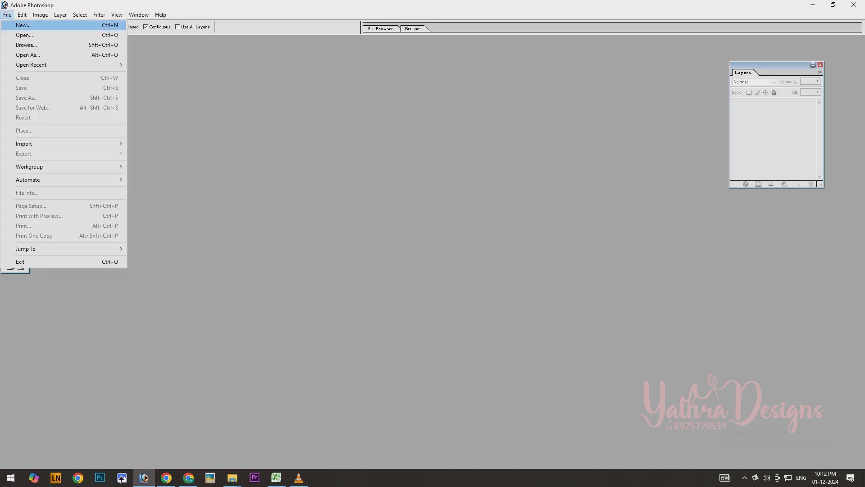
pyautogui.press('Return')
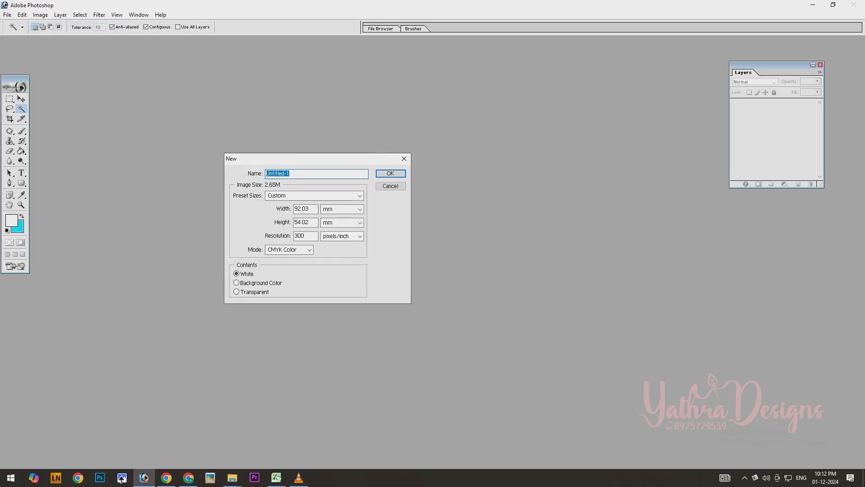
pyautogui.click(314, 196)
pyautogui.click(314, 195)
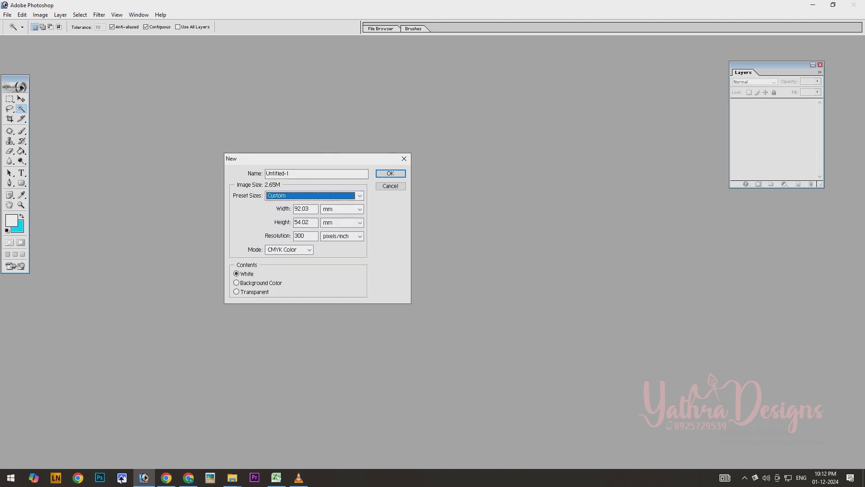
pyautogui.click(345, 209)
pyautogui.click(345, 209)
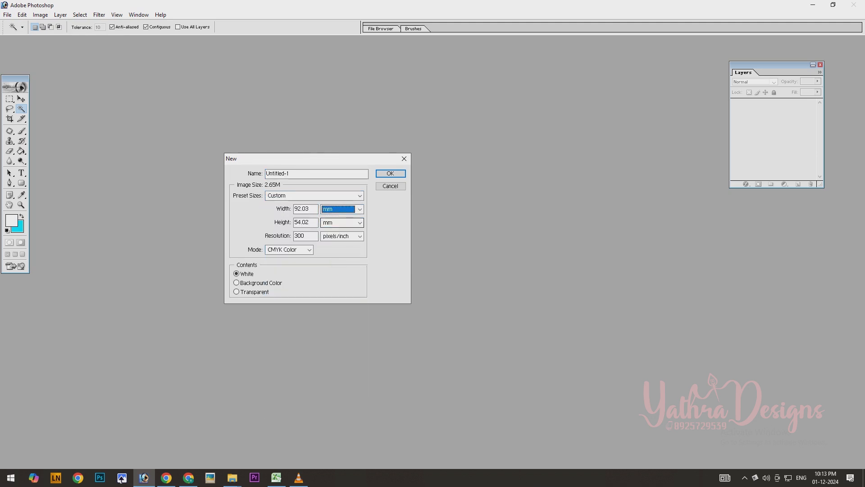
pyautogui.click(342, 222)
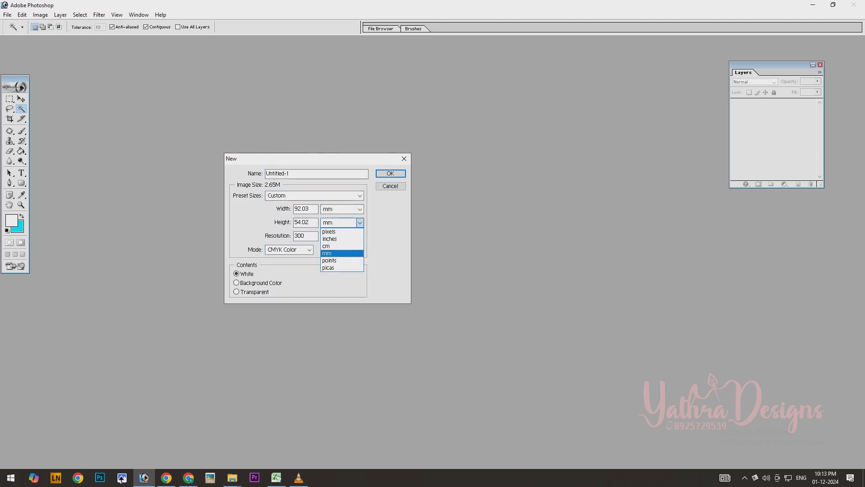
pyautogui.click(342, 223)
# - Set the new document's width to 92 mm and height to 55 mm, keep CMYK Color mode, and create it
pyautogui.click(309, 210)
pyautogui.doubleClick(310, 209)
pyautogui.write('92')
pyautogui.press('Tab')
pyautogui.press('Tab')
pyautogui.press('Tab')
pyautogui.hotkey('shift', 'Tab')
pyautogui.write('50')
pyautogui.press('BackSpace')
pyautogui.write('5')
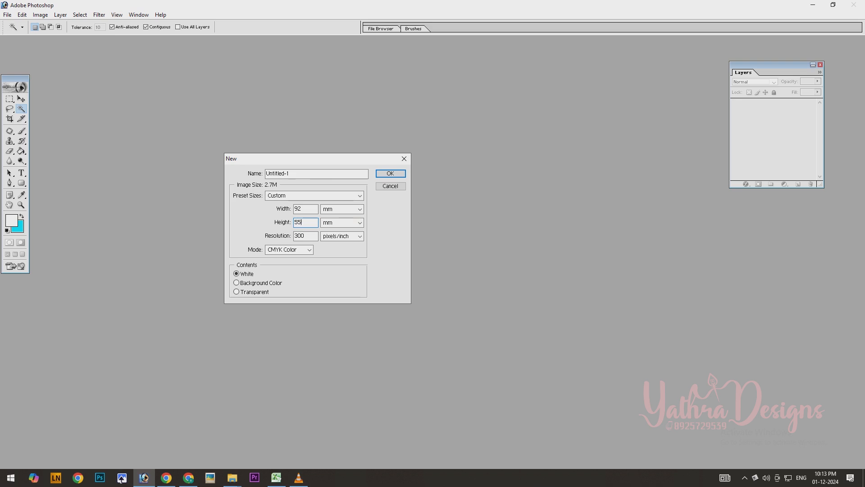
pyautogui.click(309, 250)
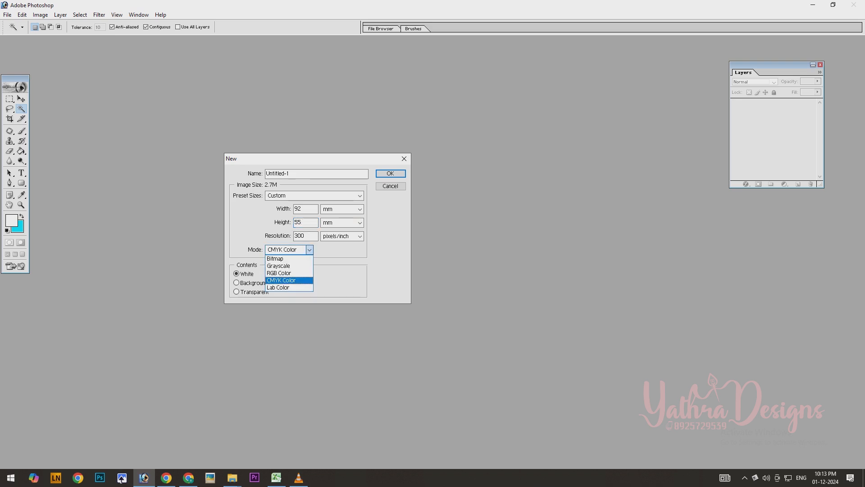
pyautogui.click(282, 280)
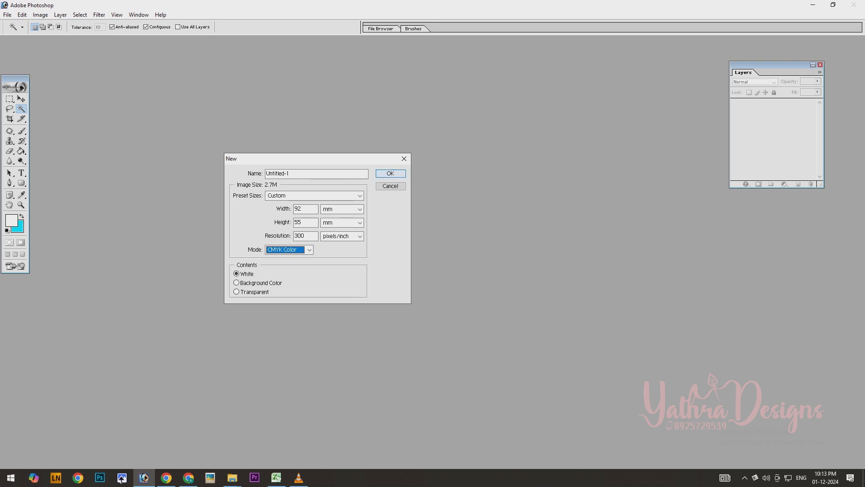
pyautogui.press('Return')
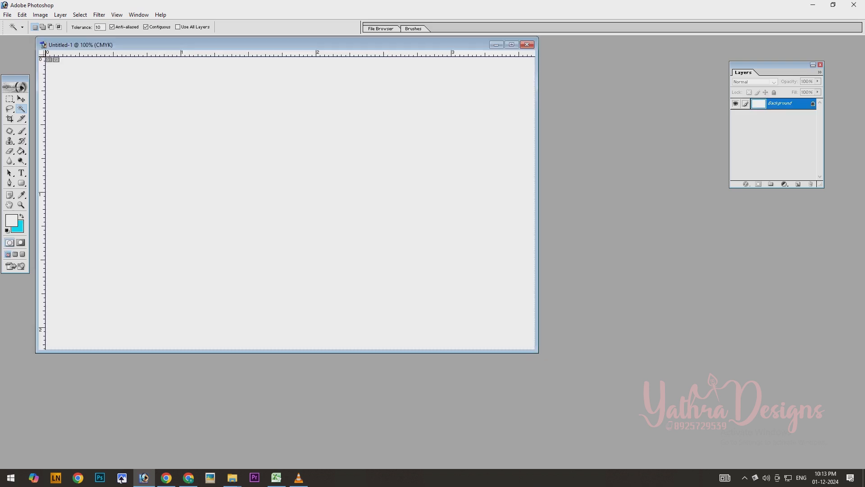
# - Maximize the document window and change the ruler units to millimetres
pyautogui.click(511, 44)
pyautogui.click(22, 99)
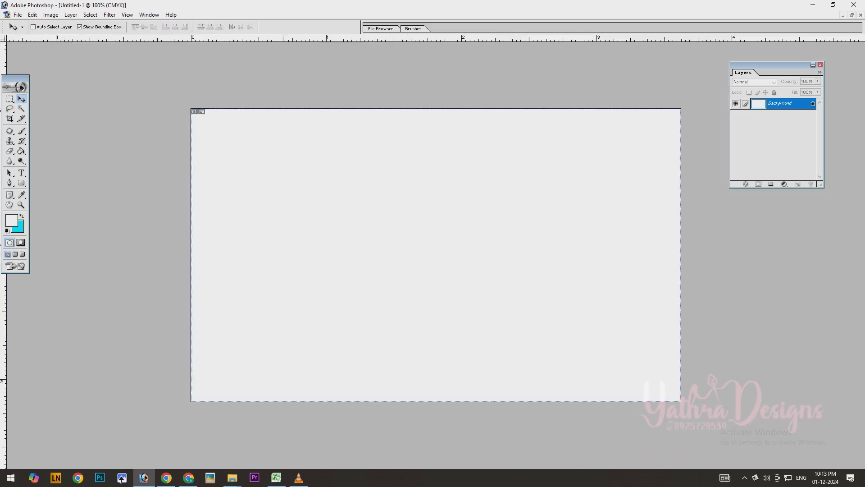
pyautogui.rightClick(290, 39)
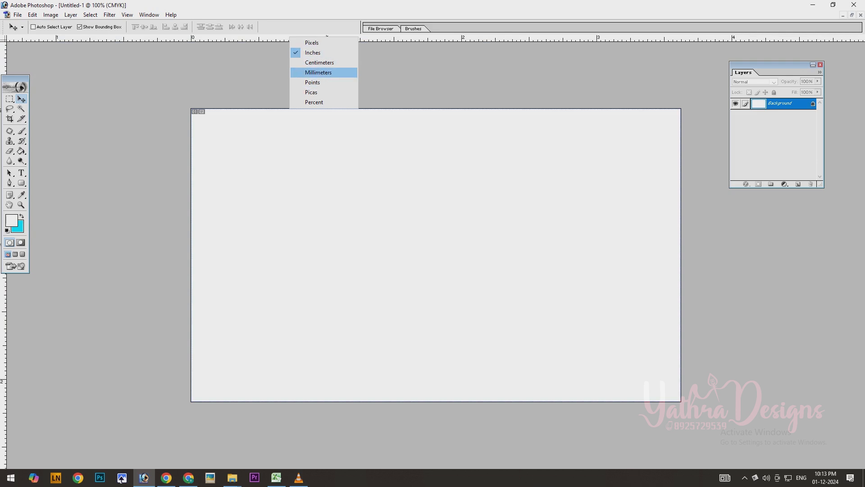
pyautogui.click(318, 72)
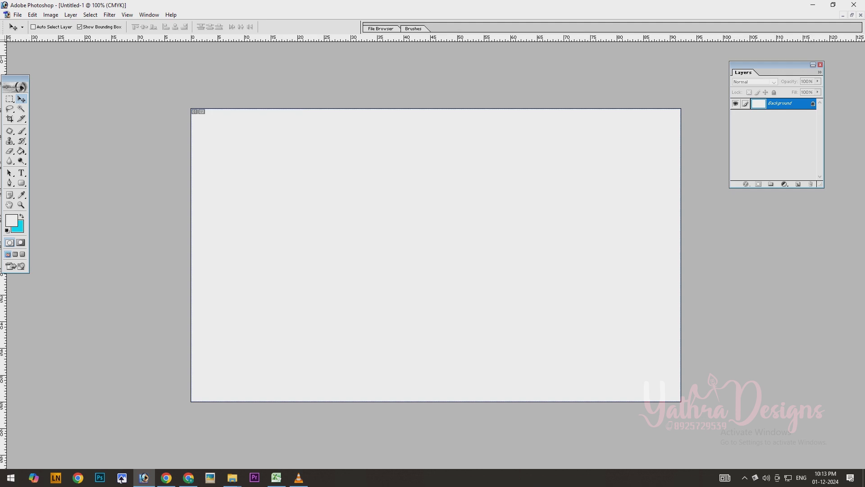
# - Place two vertical and two horizontal guides about 4 mm inside the four edges of the card
pyautogui.moveTo(4, 271); pyautogui.dragTo(213, 270)
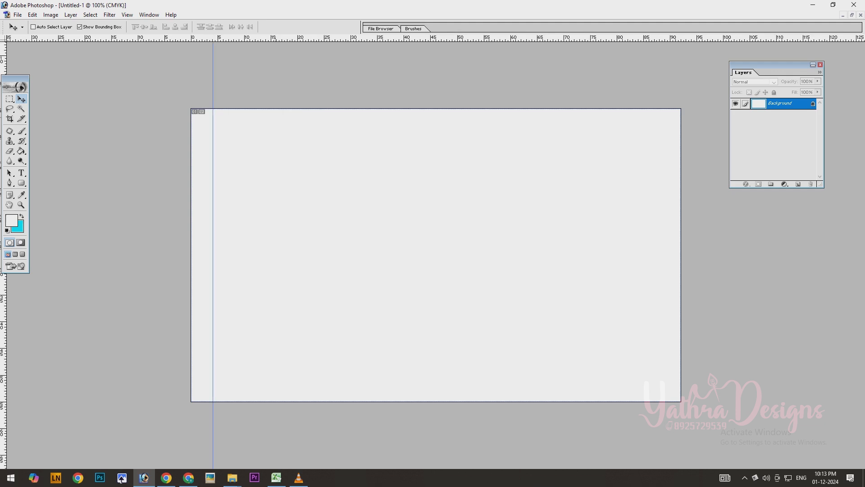
pyautogui.moveTo(11, 81); pyautogui.dragTo(81, 166)
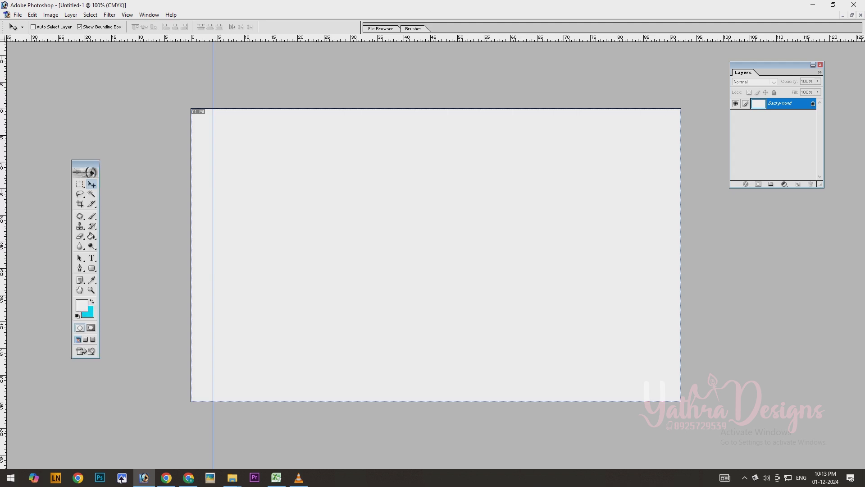
pyautogui.moveTo(315, 40); pyautogui.dragTo(315, 130)
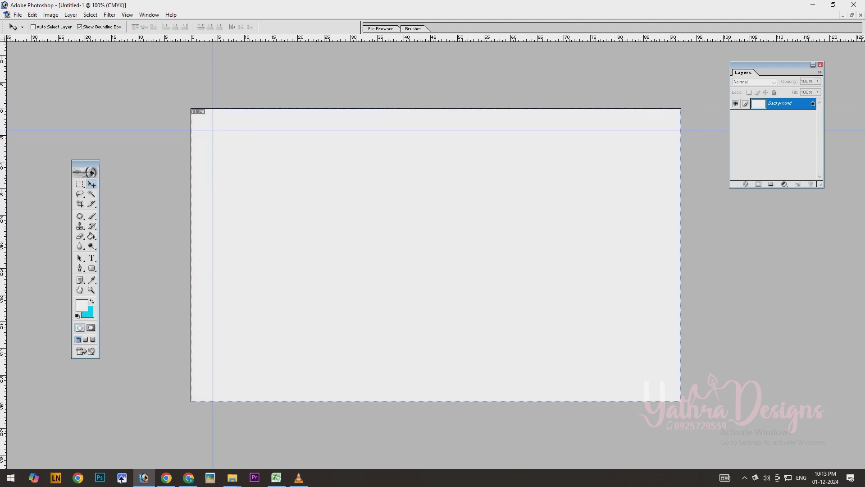
pyautogui.moveTo(315, 40); pyautogui.dragTo(315, 379)
pyautogui.moveTo(4, 376); pyautogui.dragTo(657, 376)
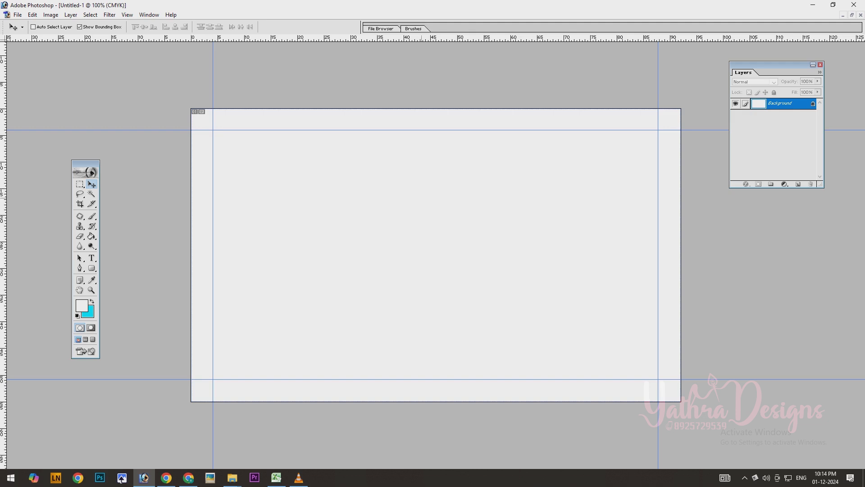
# - Convert the locked Background into a regular layer with the default name
pyautogui.doubleClick(781, 103)
pyautogui.click(495, 224)
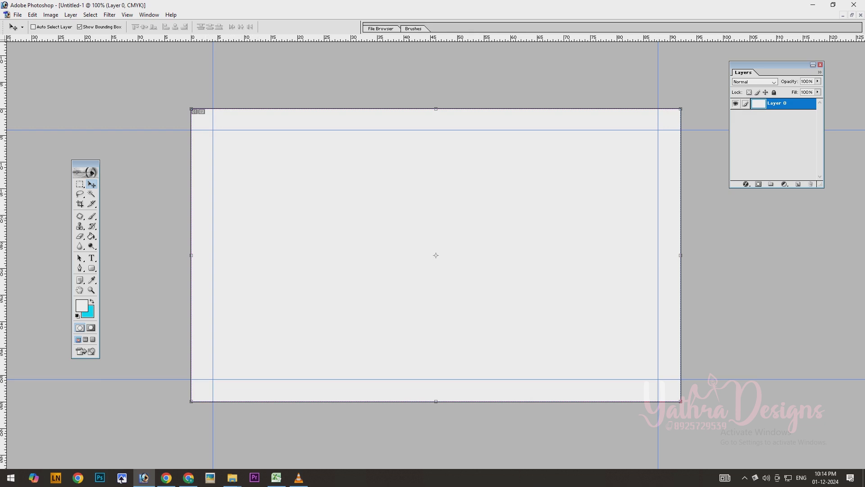
# - Start a line of text near the middle of the card, coloured red and set in Arial
pyautogui.click(92, 258)
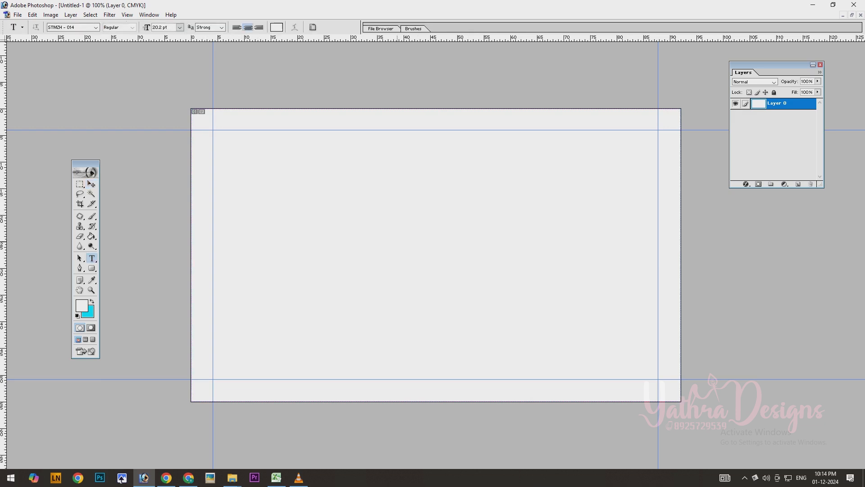
pyautogui.click(378, 240)
pyautogui.write('asd')
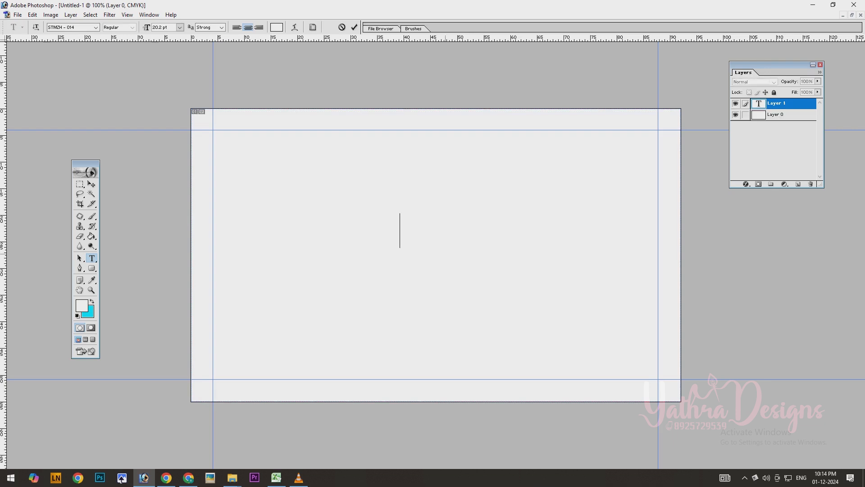
pyautogui.hotkey('ctrl', 'a')
pyautogui.click(276, 27)
pyautogui.moveTo(666, 213); pyautogui.dragTo(672, 195)
pyautogui.press('Return')
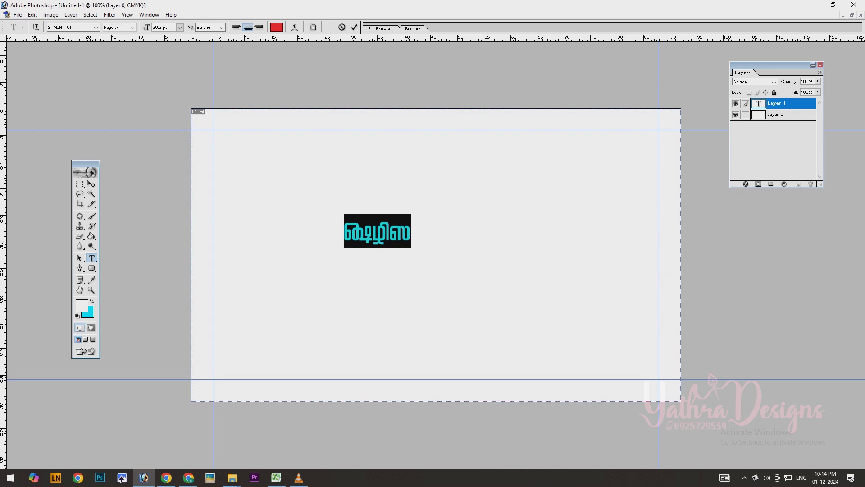
pyautogui.click(72, 27)
pyautogui.write('Arial')
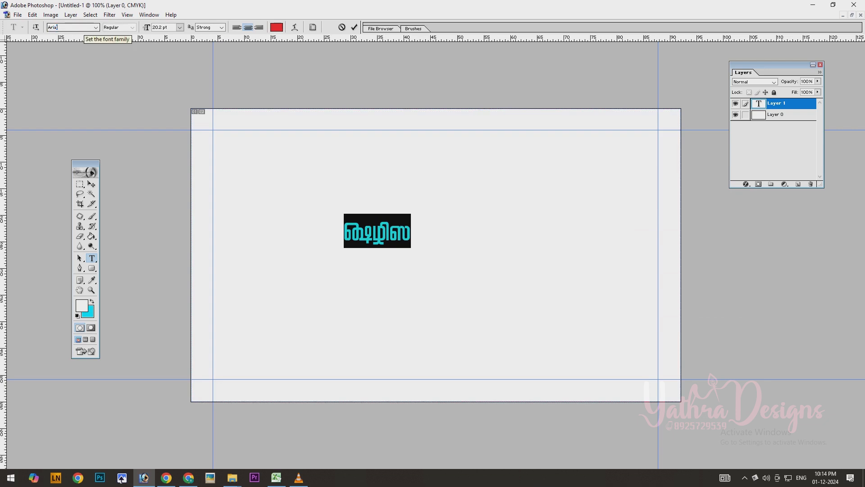
pyautogui.press('Return')
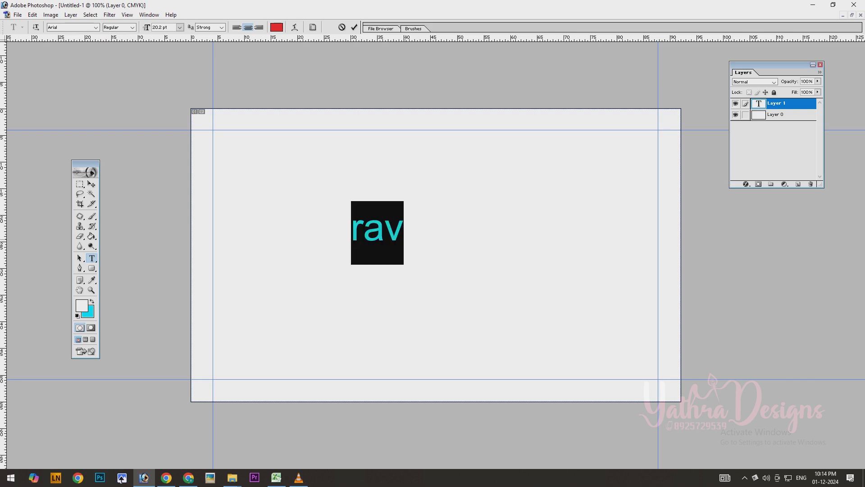
# - Replace the placeholder text with RAVI TRADERS in capital letters
pyautogui.press('capslock')
pyautogui.write('RA')
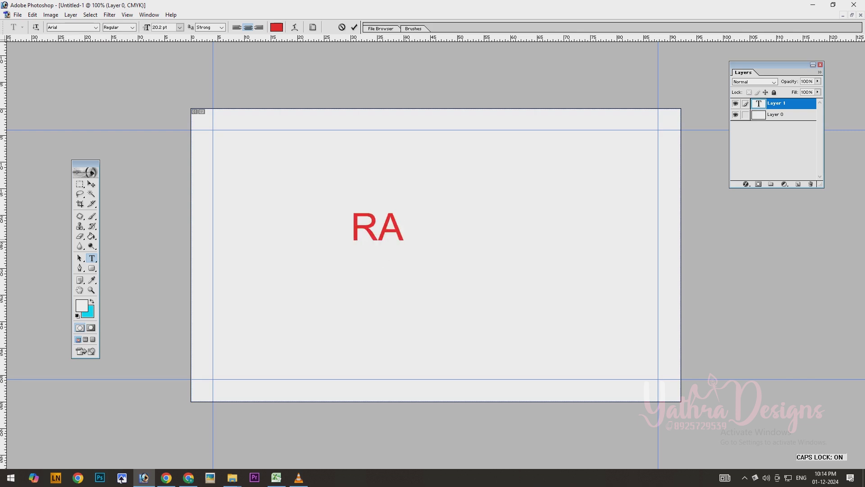
pyautogui.write('VI T')
pyautogui.press('BackSpace')
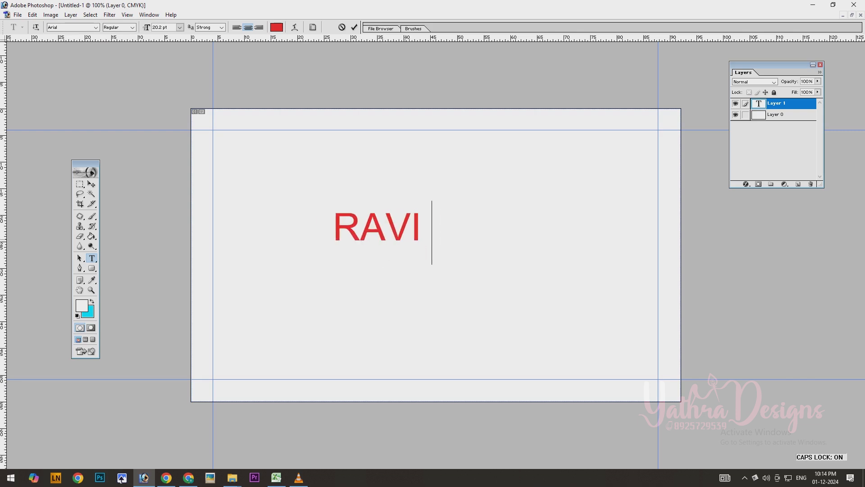
pyautogui.write('TRADERS')
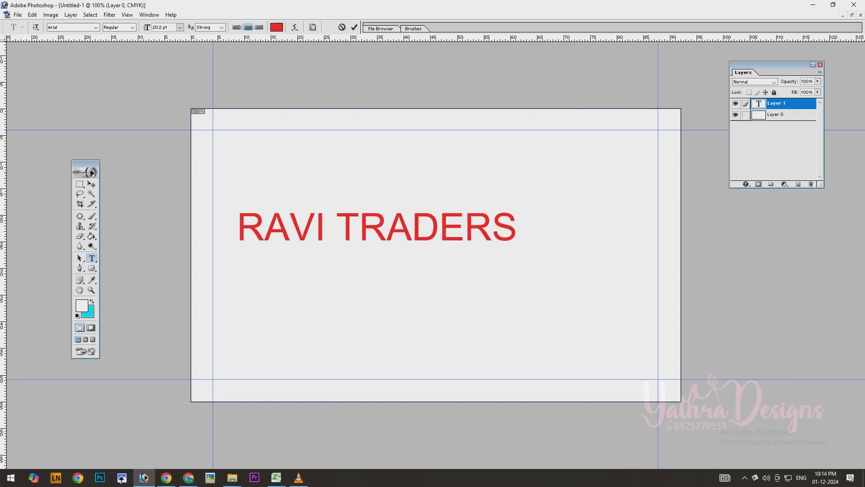
# - Move the RAVI TRADERS text towards the middle and centre it horizontally on the canvas
pyautogui.click(92, 184)
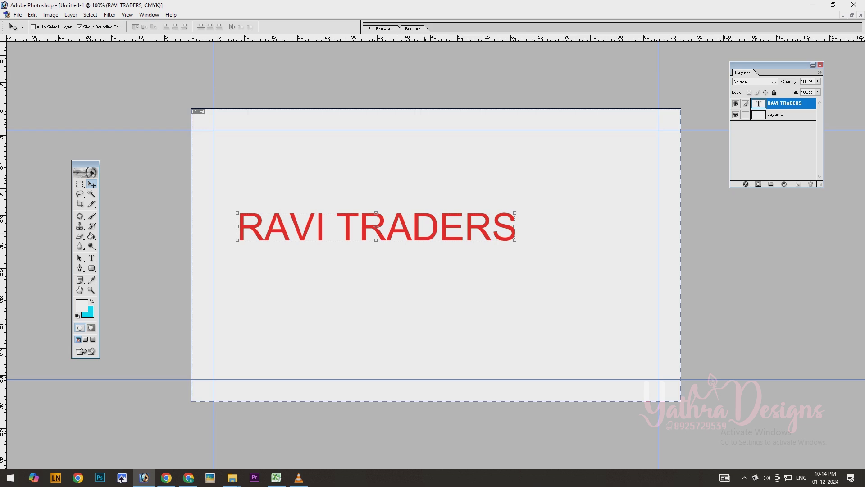
pyautogui.moveTo(376, 225); pyautogui.dragTo(411, 224)
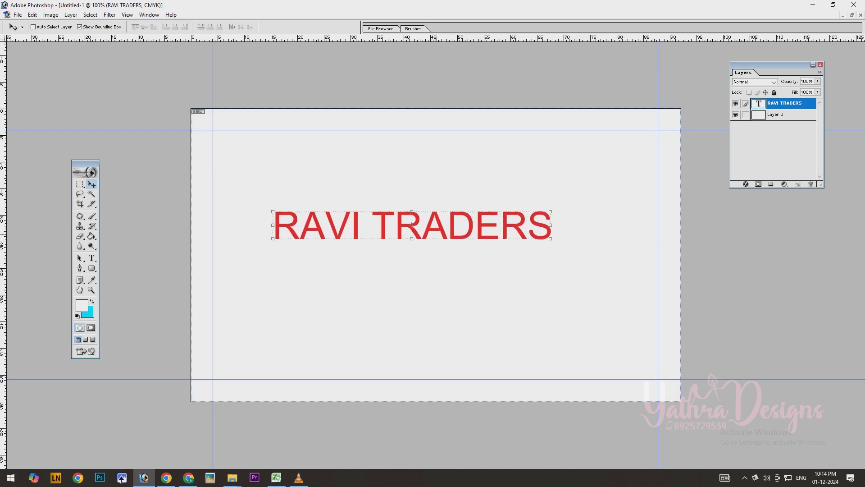
pyautogui.hotkey('ctrl', 'a')
pyautogui.click(176, 27)
pyautogui.hotkey('ctrl', 'd')
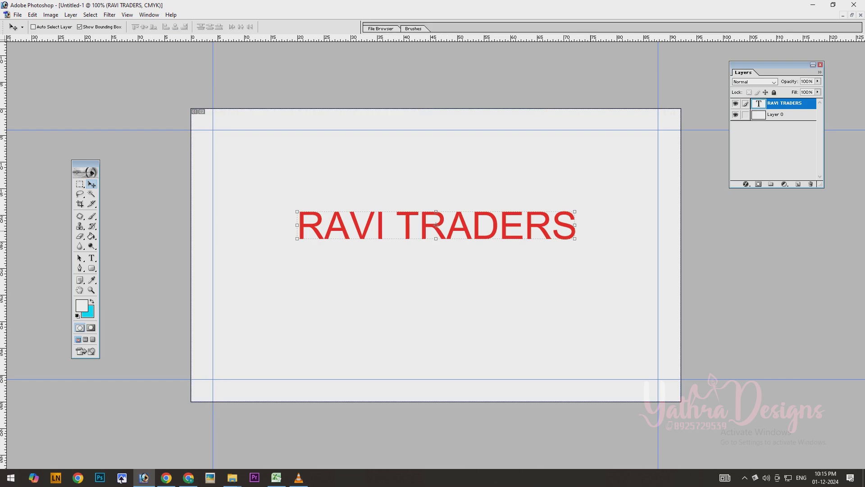
# - Try Arial Black and AvantGarde Md BT on the RAVI TRADERS text and set its font to BahamasHeavy
pyautogui.press('t')
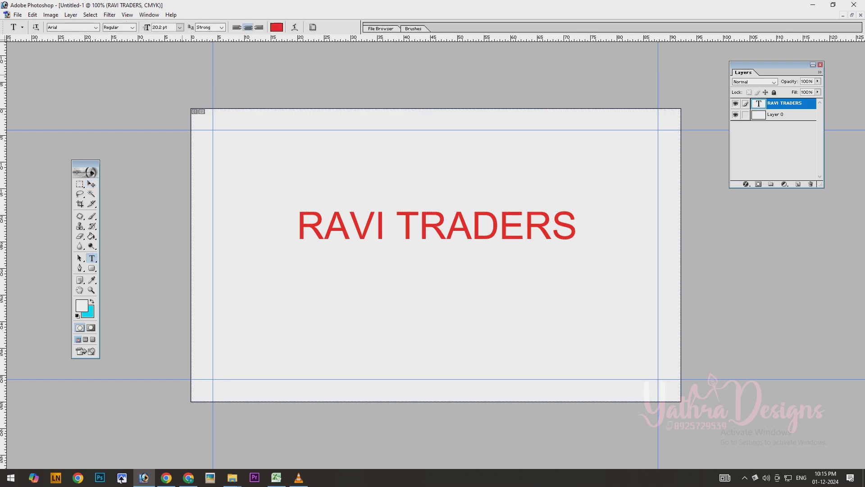
pyautogui.click(67, 28)
pyautogui.click(96, 27)
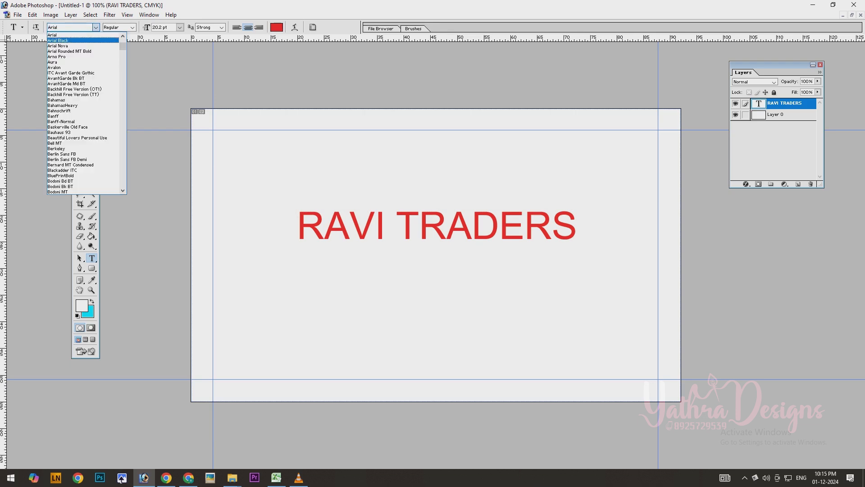
pyautogui.press('Return')
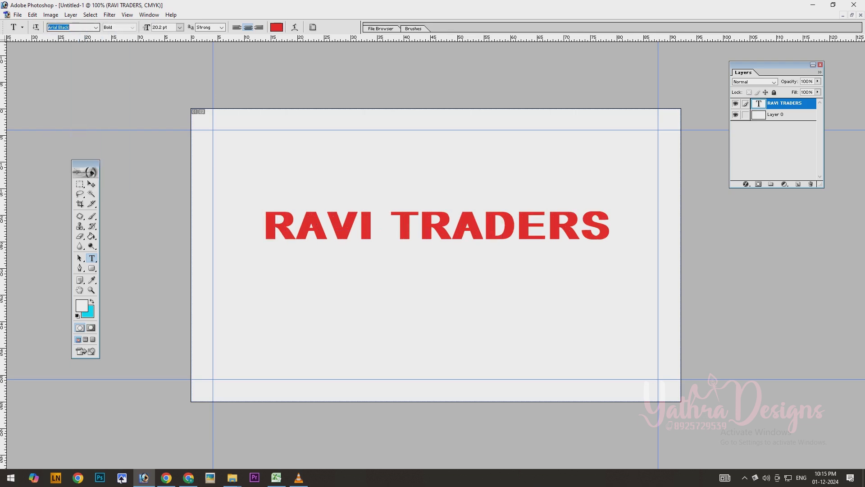
pyautogui.click(96, 28)
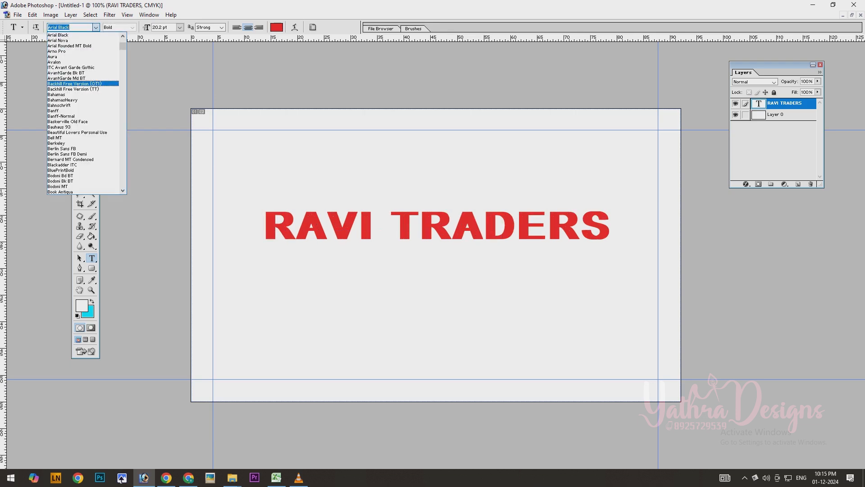
pyautogui.press('Return')
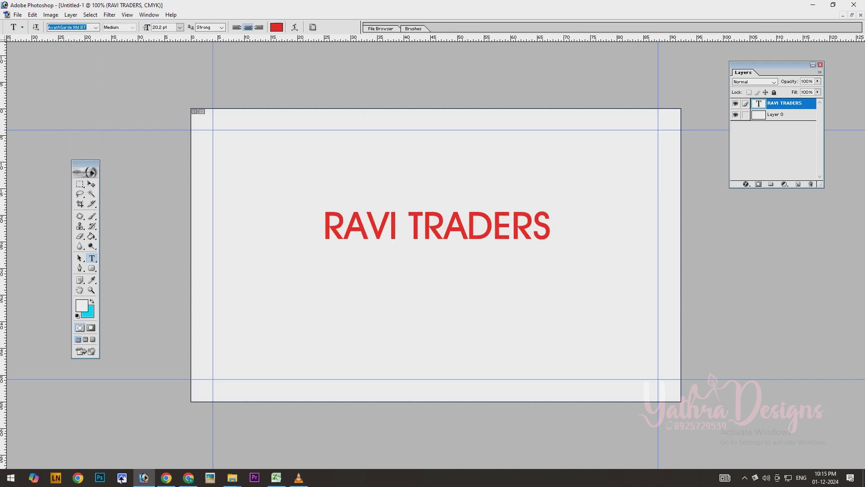
pyautogui.click(96, 27)
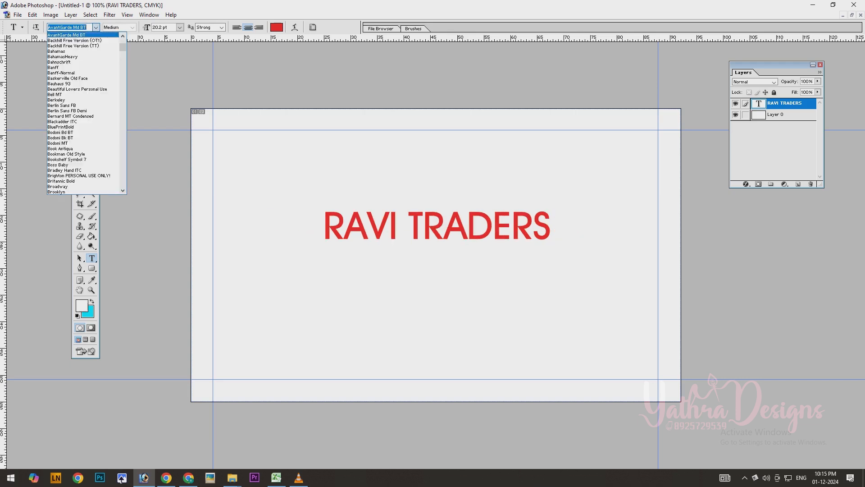
pyautogui.press('Return')
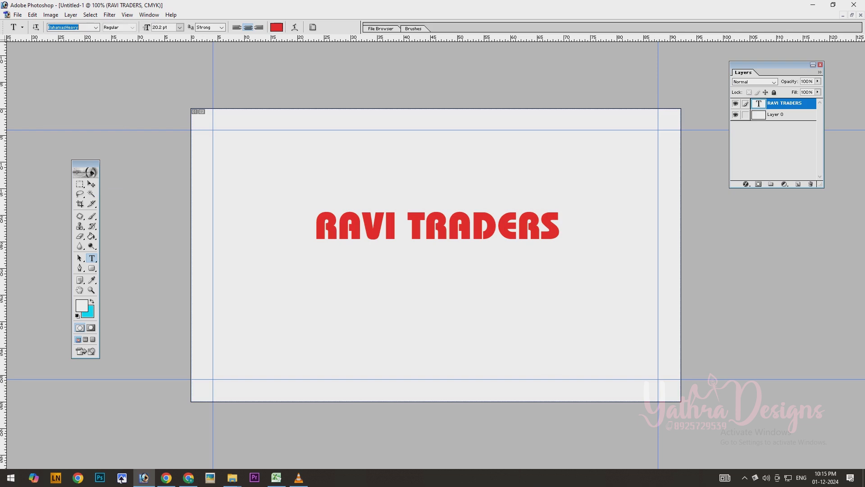
# - Enlarge the RAVI TRADERS text proportionally about its centre until it is about 61 mm wide
pyautogui.click(92, 183)
pyautogui.moveTo(559, 239); pyautogui.dragTo(598, 243)
pyautogui.press('Return')
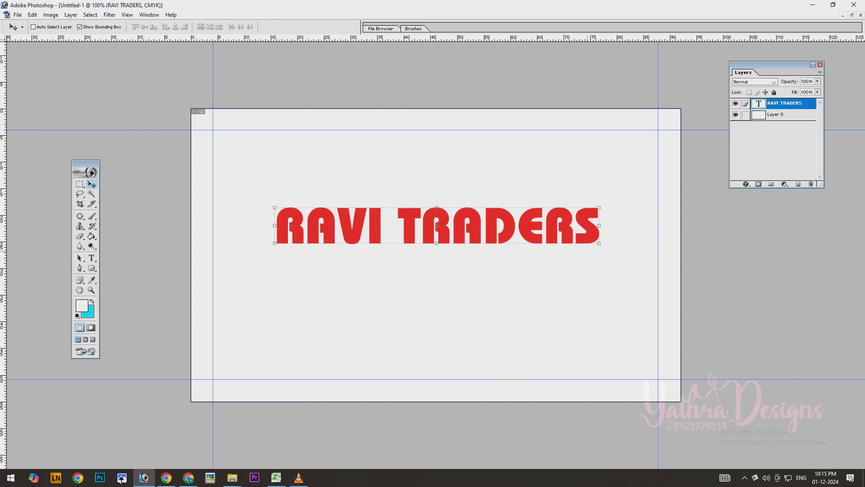
# - Duplicate the RAVI TRADERS text, scale the copy to about 38 mm wide and place it centred just below the original
pyautogui.hotkey('ctrl', 'j')
pyautogui.moveTo(437, 225); pyautogui.dragTo(436, 265)
pyautogui.moveTo(599, 283); pyautogui.dragTo(539, 276)
pyautogui.press('Return')
pyautogui.moveTo(437, 265); pyautogui.dragTo(436, 260)
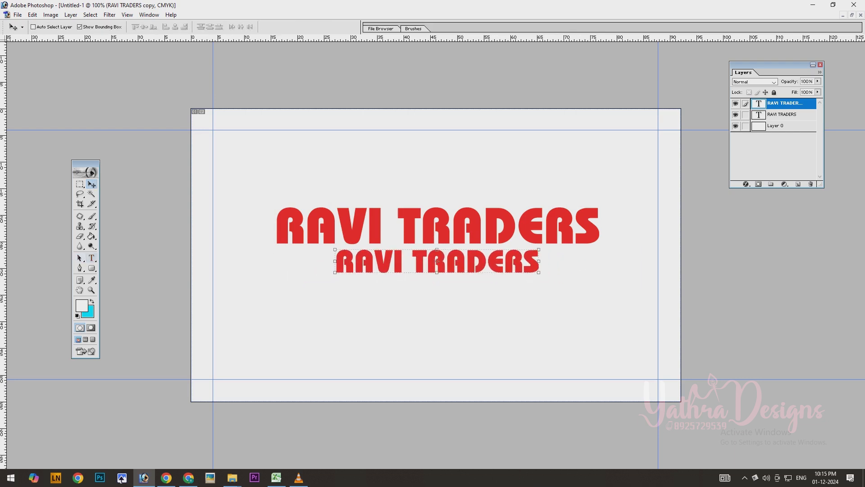
# - Replace the wording of the smaller copy with ALL ITEM AVAILABLE
pyautogui.click(92, 258)
pyautogui.click(393, 260)
pyautogui.hotkey('ctrl', 'a')
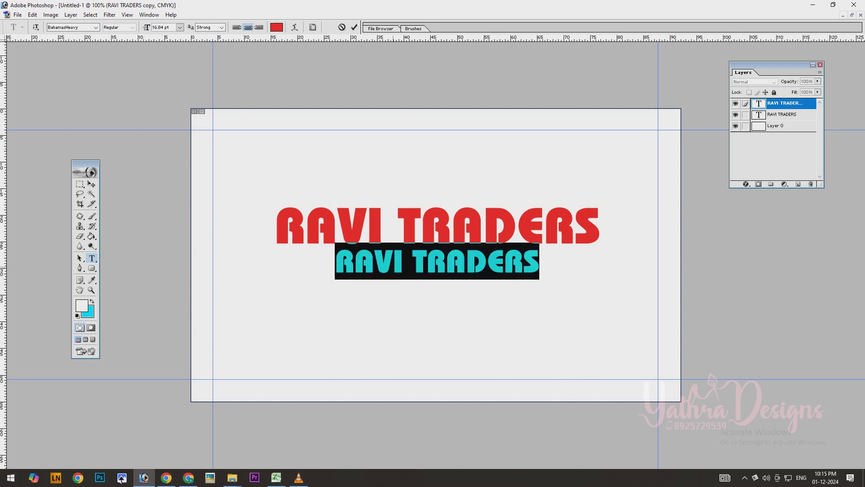
pyautogui.write('ALL A')
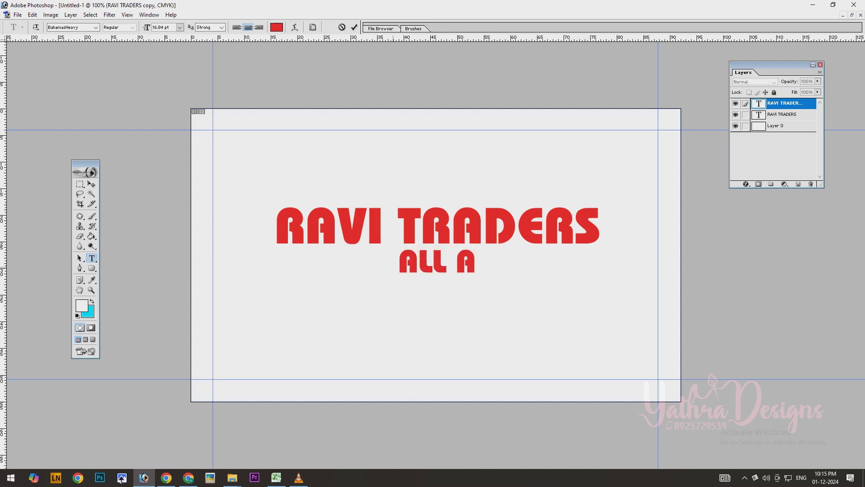
pyautogui.press('BackSpace')
pyautogui.write('ITEM')
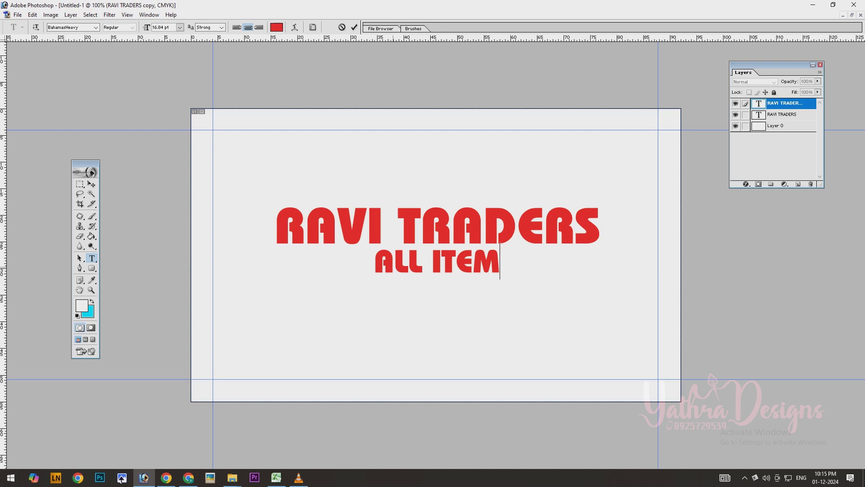
pyautogui.write(' AVAILABLE')
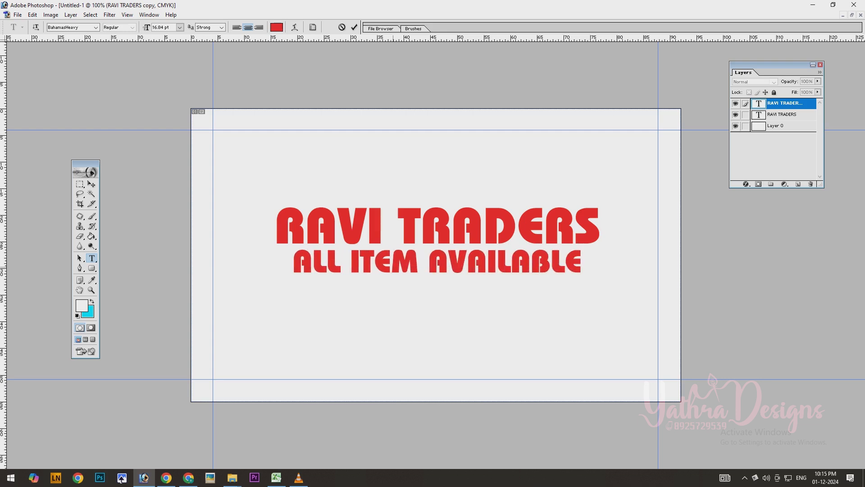
pyautogui.click(91, 194)
# - Scale the ALL ITEM AVAILABLE tagline down about its centre to 74.2%
pyautogui.press('v')
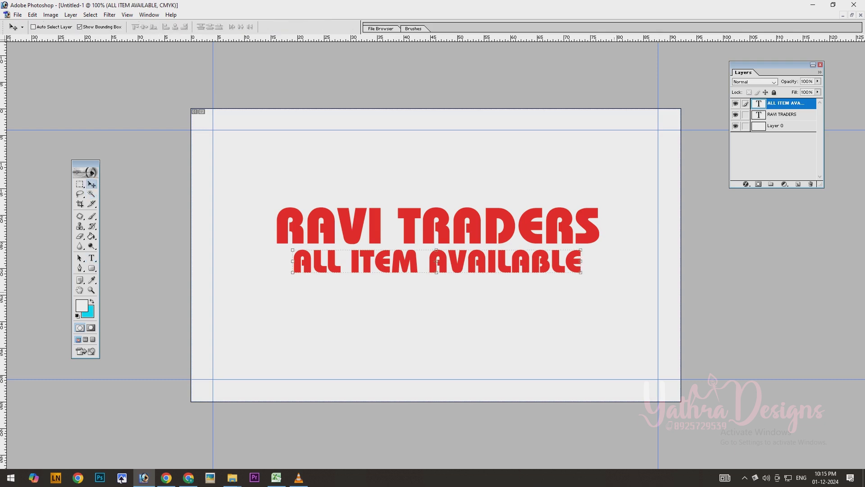
pyautogui.moveTo(581, 273); pyautogui.dragTo(543, 269)
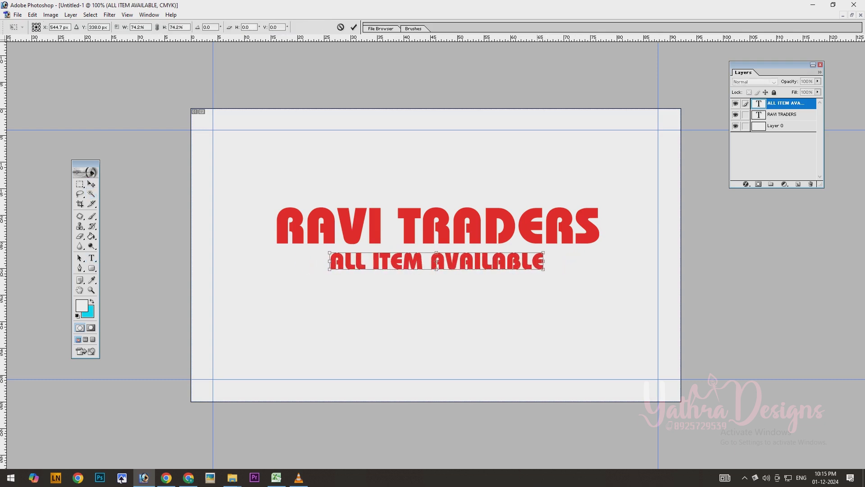
pyautogui.press('Return')
# - Try other fonts on the ALL ITEM AVAILABLE tagline and set it to AvantGarde Bk BT Demi
pyautogui.click(91, 259)
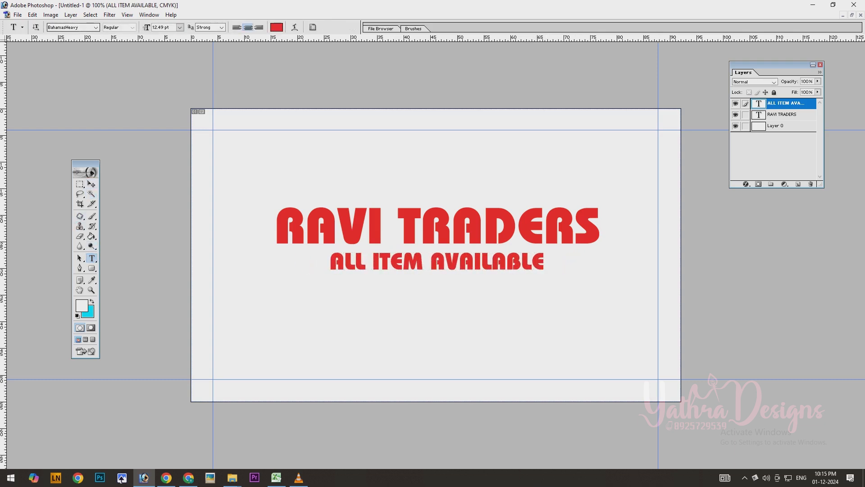
pyautogui.click(68, 28)
pyautogui.press('Up')
pyautogui.press('Up')
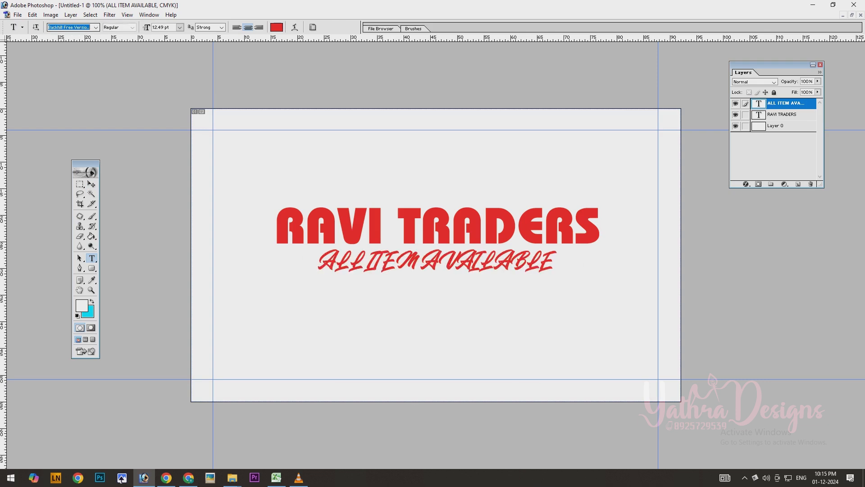
pyautogui.press('Up')
pyautogui.press('Up')
pyautogui.press('Up')
pyautogui.press('Up')
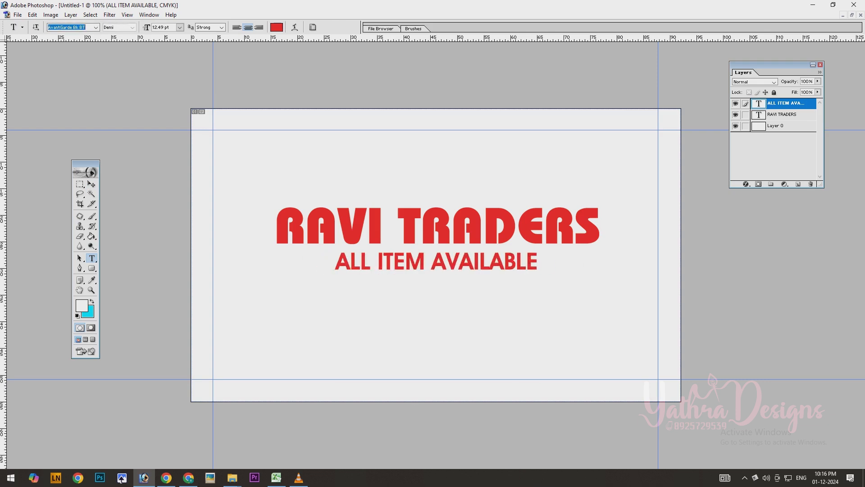
# - Copy the tagline into the upper-right corner of the margin guides and shrink the copy to about 26 mm wide
pyautogui.click(91, 184)
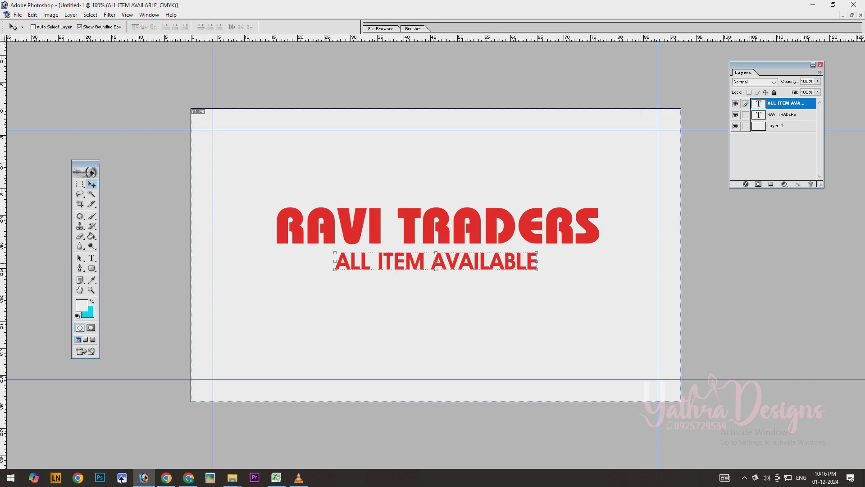
pyautogui.moveTo(435, 261); pyautogui.dragTo(557, 140)
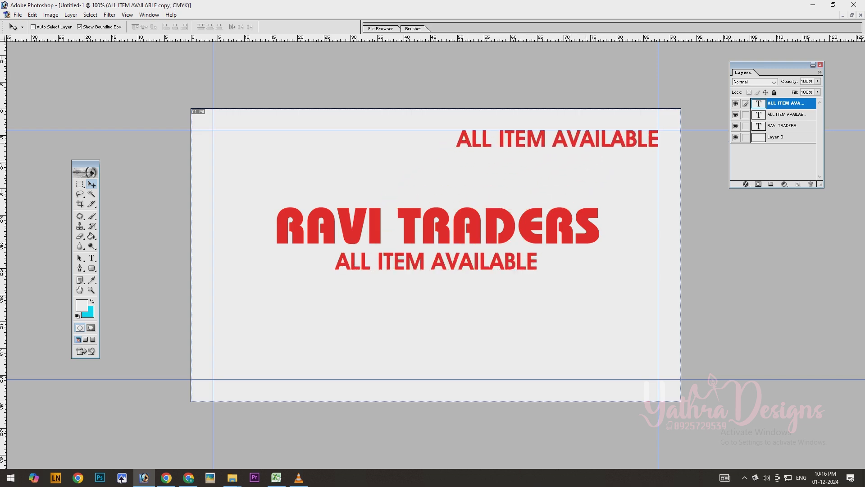
pyautogui.moveTo(456, 146); pyautogui.dragTo(519, 141)
pyautogui.press('Return')
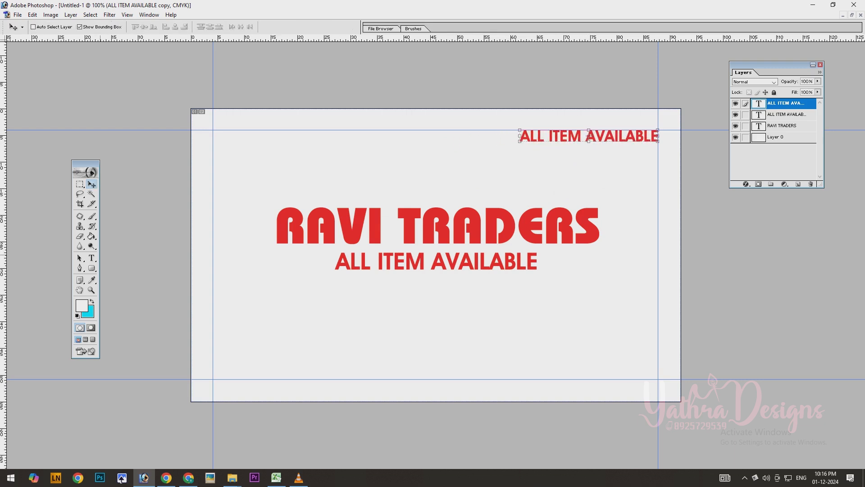
# - Replace the corner copy's wording with "MOB : " followed by the mobile number
pyautogui.press('t')
pyautogui.click(544, 136)
pyautogui.hotkey('ctrl', 'a')
pyautogui.write('CELL :')
pyautogui.press('BackSpace')
pyautogui.press('BackSpace')
pyautogui.press('BackSpace')
pyautogui.press('BackSpace')
pyautogui.press('BackSpace')
pyautogui.press('BackSpace')
pyautogui.press('BackSpace')
pyautogui.write('MOB : ')
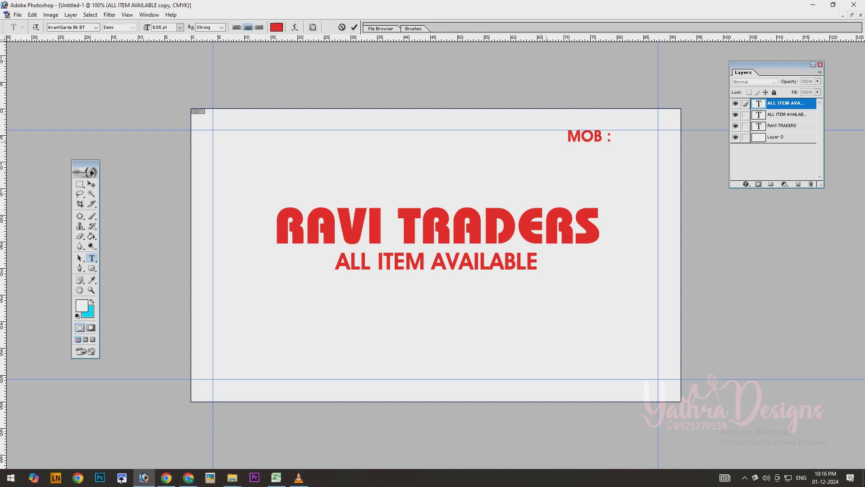
pyautogui.write('9')
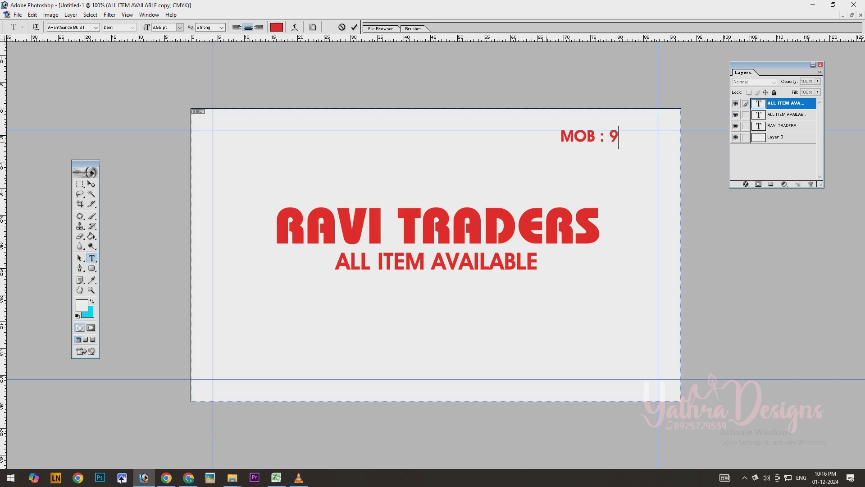
pyautogui.press('BackSpace')
pyautogui.write('12')
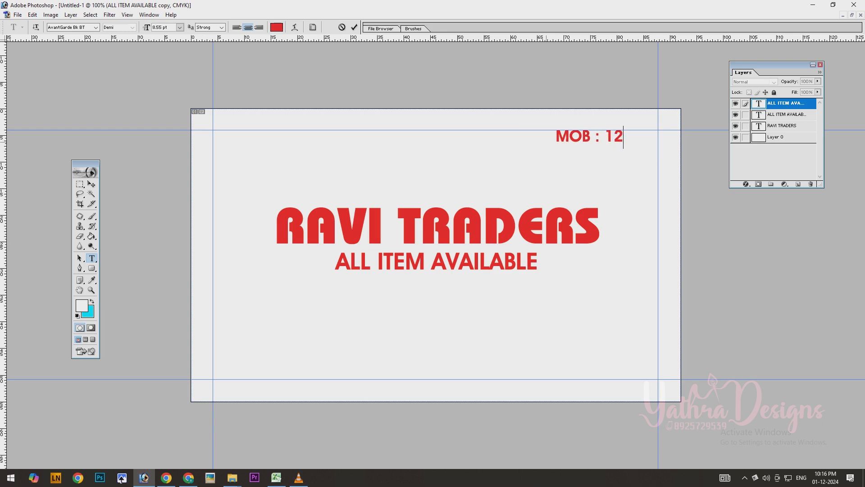
pyautogui.write('345')
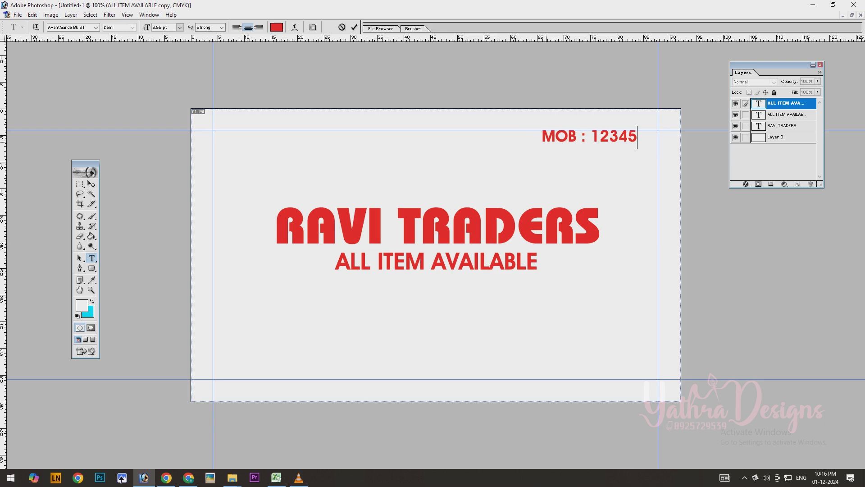
pyautogui.write('6789')
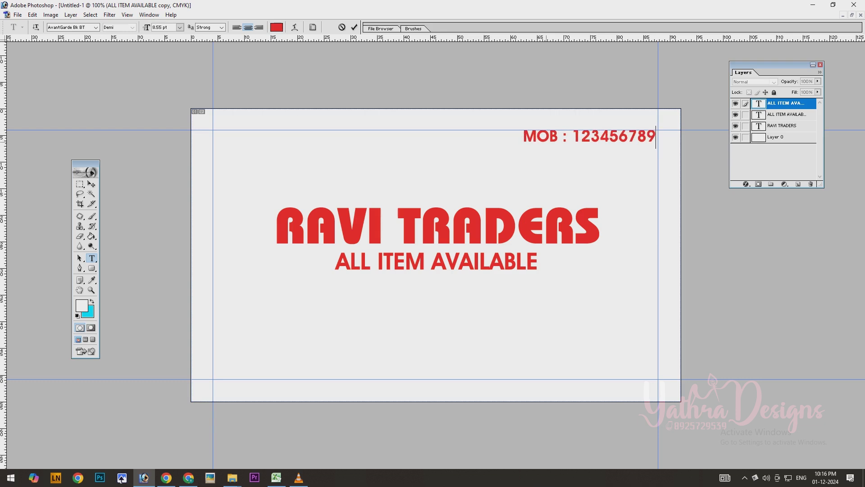
pyautogui.write('0')
pyautogui.click(80, 184)
pyautogui.click(91, 184)
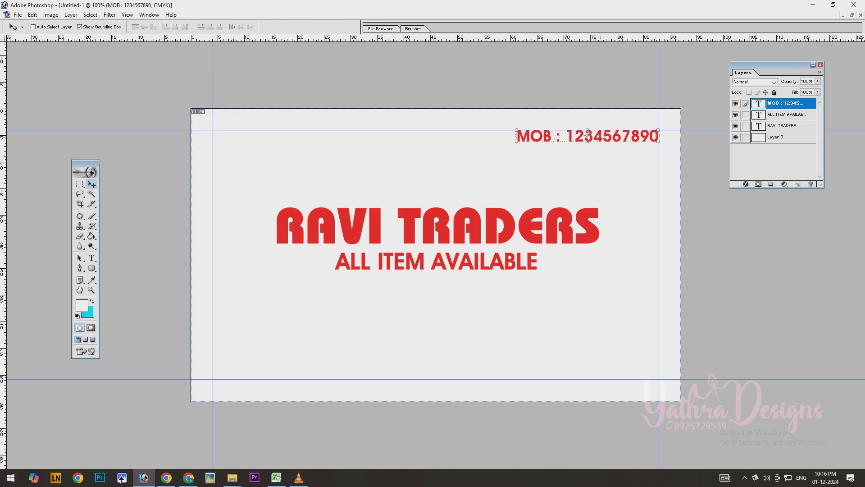
# - Duplicate the mobile number line and move a copy to the upper-left corner of the margin guides
pyautogui.hotkey('ctrl', 'j')
pyautogui.hotkey('ctrl', 'h')
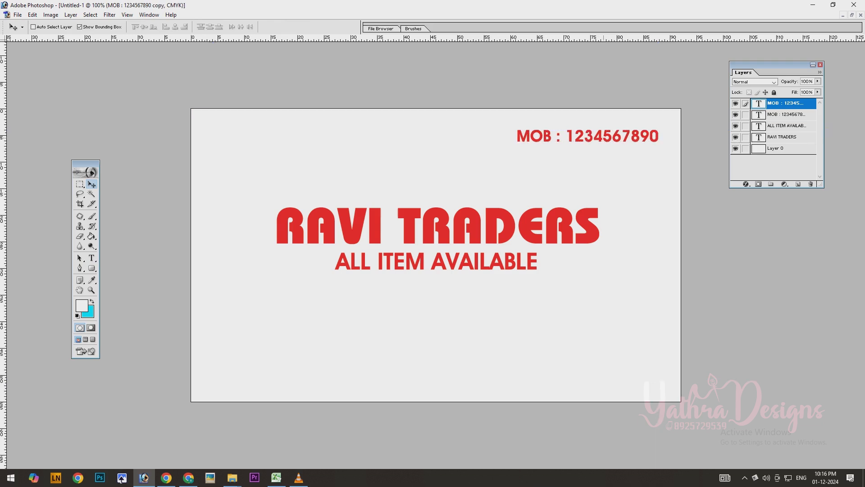
pyautogui.hotkey('ctrl', 'h')
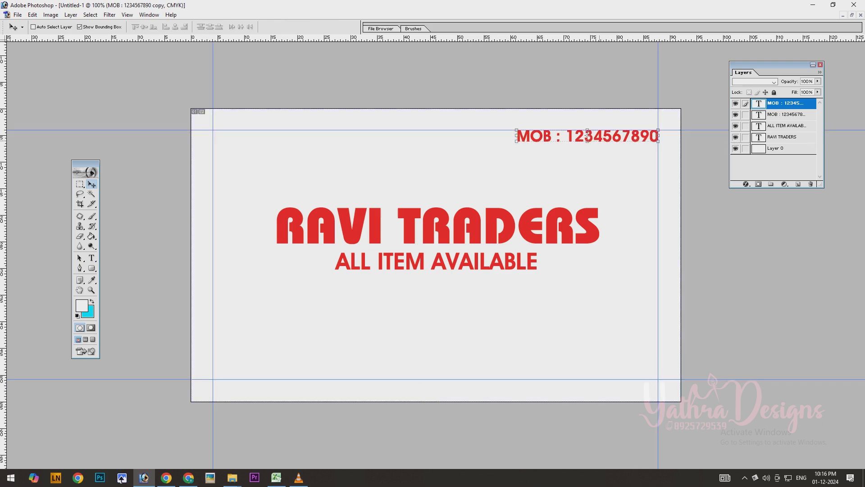
pyautogui.hotkey('ctrl', 'j')
pyautogui.moveTo(585, 136); pyautogui.dragTo(283, 135)
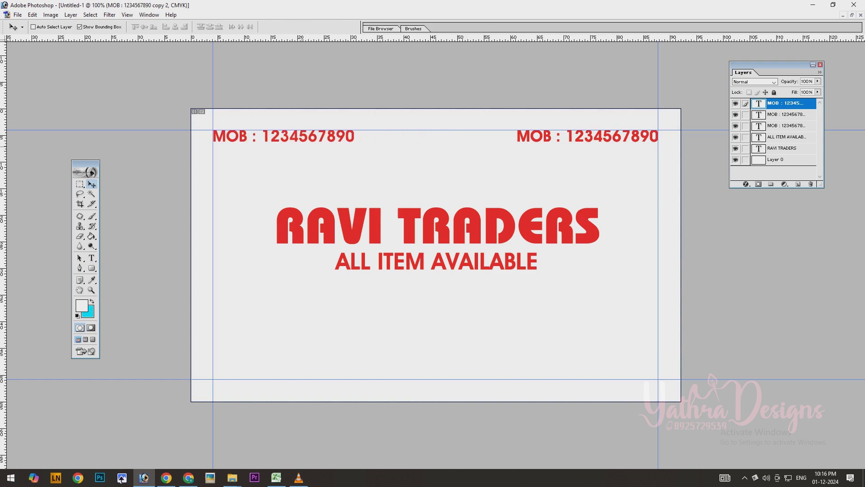
# - Replace the left copy's wording with the contact person's name and align it to the left margin guide
pyautogui.press('t')
pyautogui.click(226, 137)
pyautogui.hotkey('ctrl', 'a')
pyautogui.write('RAVO')
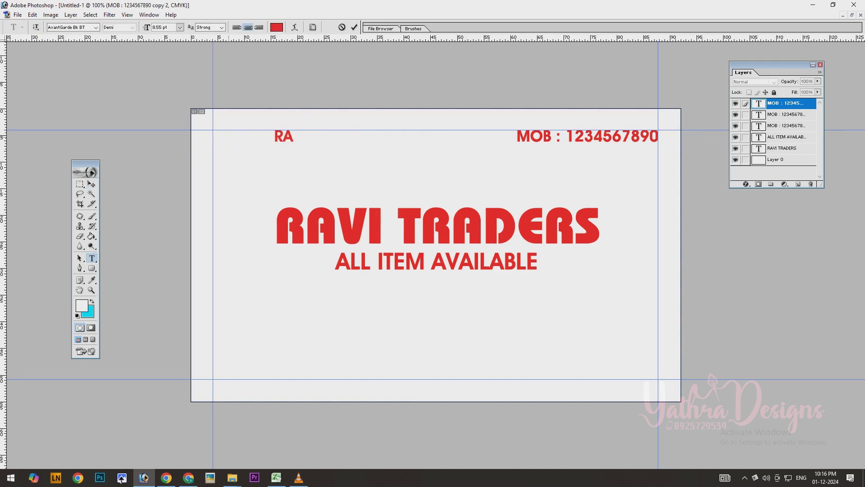
pyautogui.press('BackSpace')
pyautogui.write('I.T')
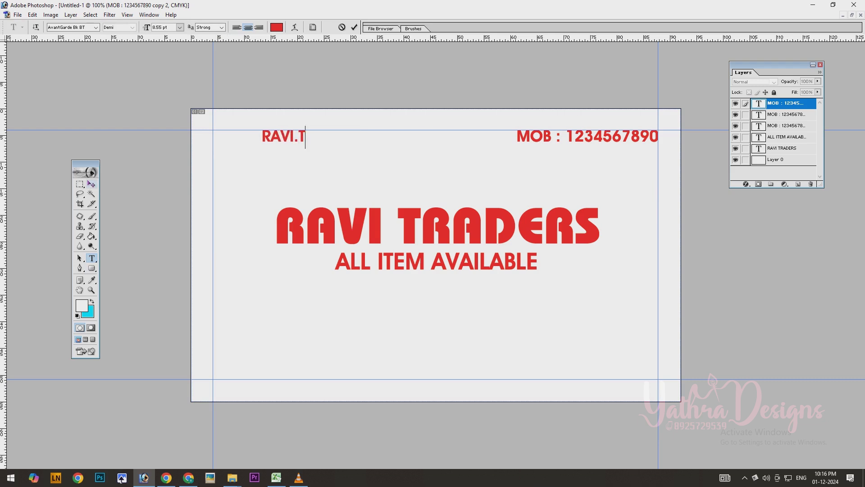
pyautogui.click(91, 184)
pyautogui.moveTo(276, 138); pyautogui.dragTo(228, 138)
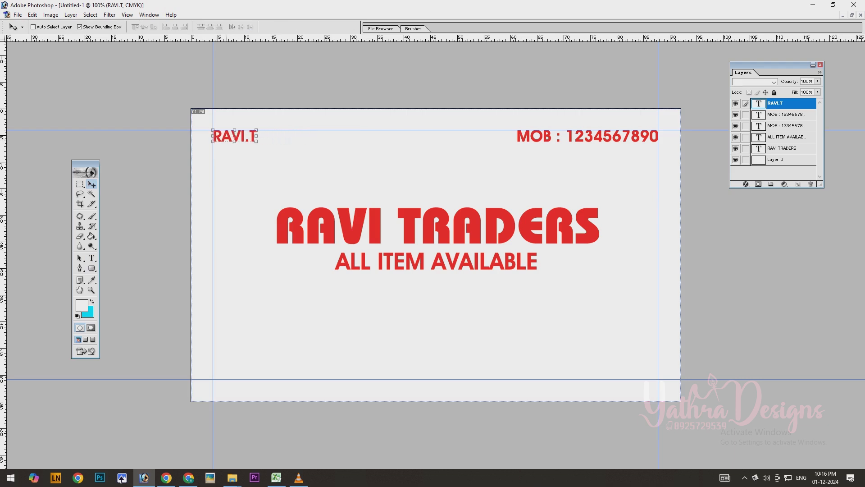
# - Select a full-width band about 7 mm high directly above the bottom margin guide and add a new layer for it
pyautogui.press('m')
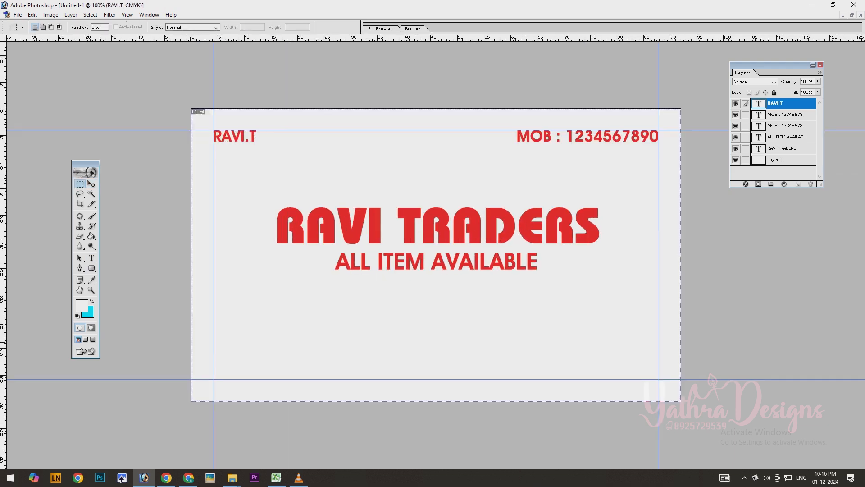
pyautogui.moveTo(276, 378); pyautogui.dragTo(661, 375)
pyautogui.hotkey('ctrl', 'd')
pyautogui.moveTo(657, 379); pyautogui.dragTo(681, 379)
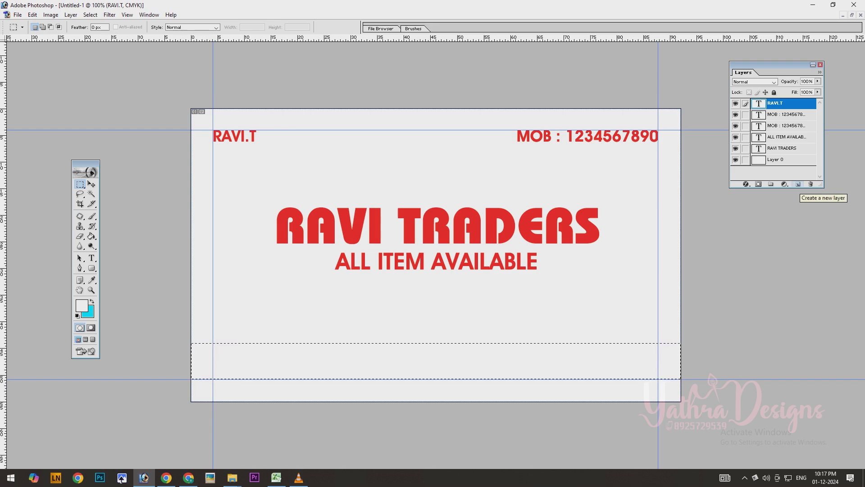
pyautogui.click(798, 185)
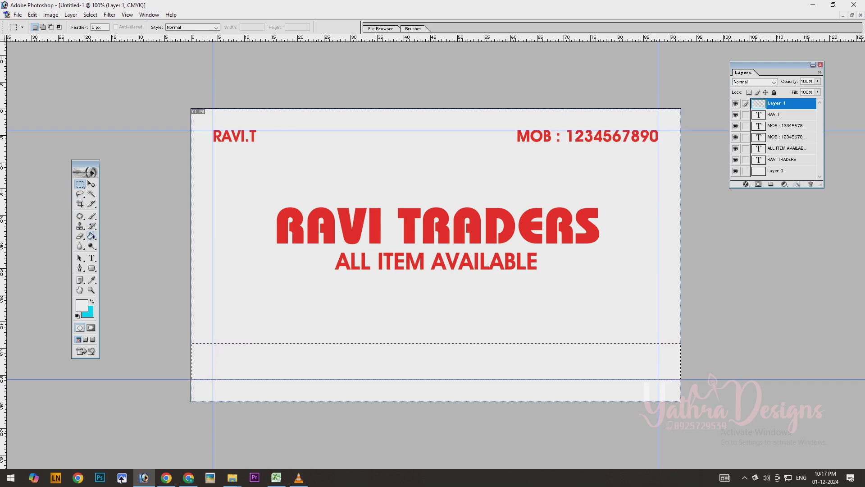
# - Set the foreground colour to blue 0084FF and fill the selected band with it
pyautogui.click(92, 235)
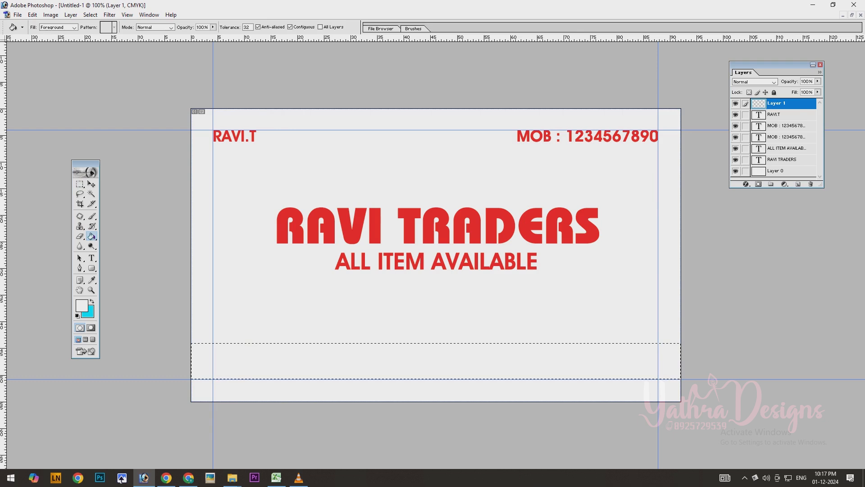
pyautogui.click(82, 306)
pyautogui.click(672, 195)
pyautogui.moveTo(683, 243)
pyautogui.mouseDown()
pyautogui.moveTo(683, 251)
pyautogui.moveTo(682, 230)
pyautogui.moveTo(683, 302)
pyautogui.moveTo(683, 243)
pyautogui.mouseUp()
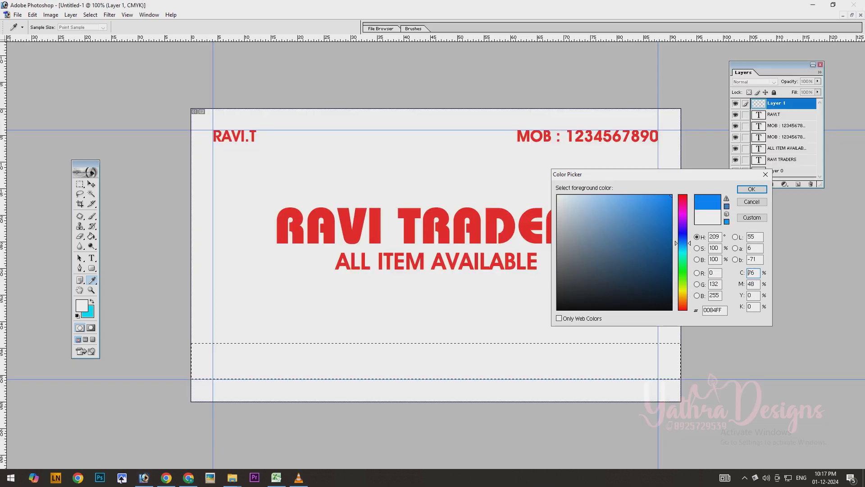
pyautogui.click(752, 189)
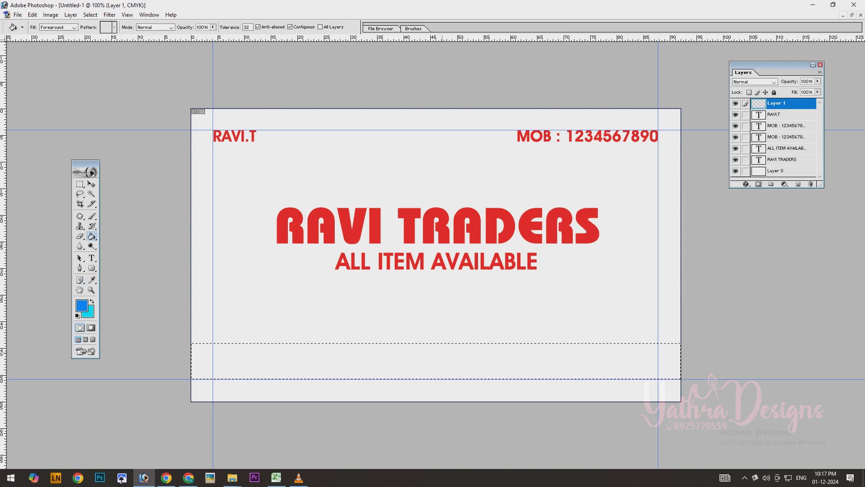
pyautogui.click(352, 360)
# - Duplicate the ALL ITEM AVAILABLE tagline onto the blue band and bring the copy in front of the band
pyautogui.press('v')
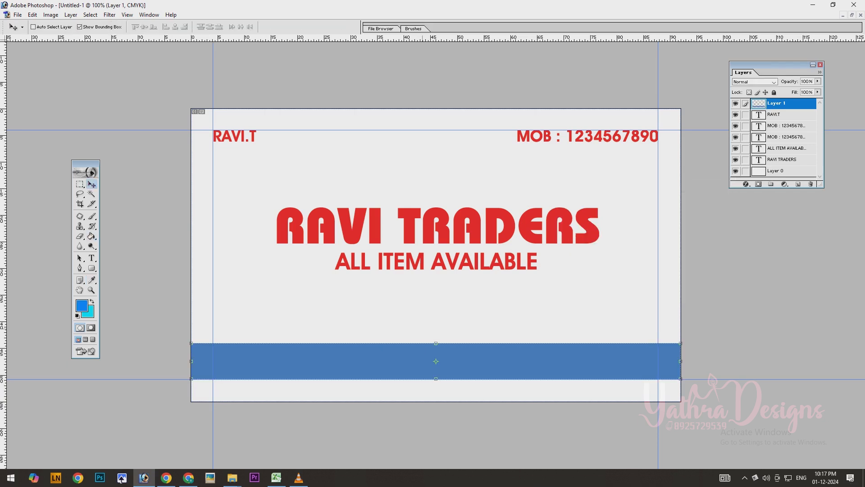
pyautogui.rightClick(435, 260)
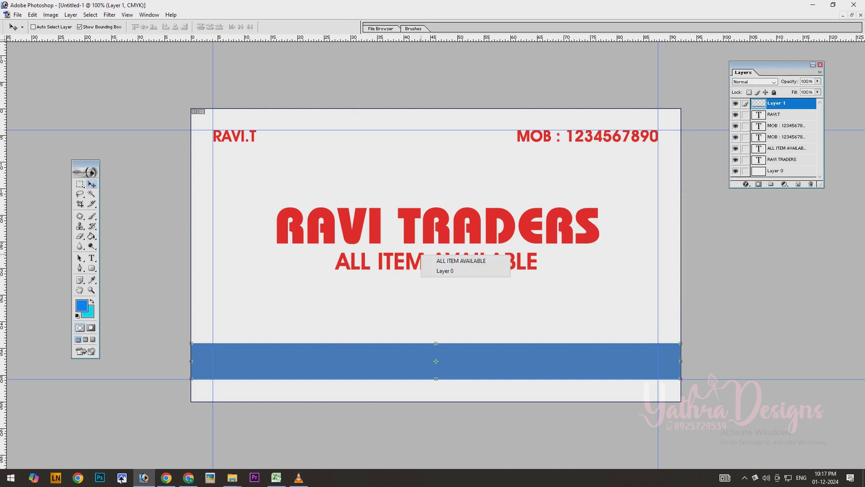
pyautogui.click(437, 260)
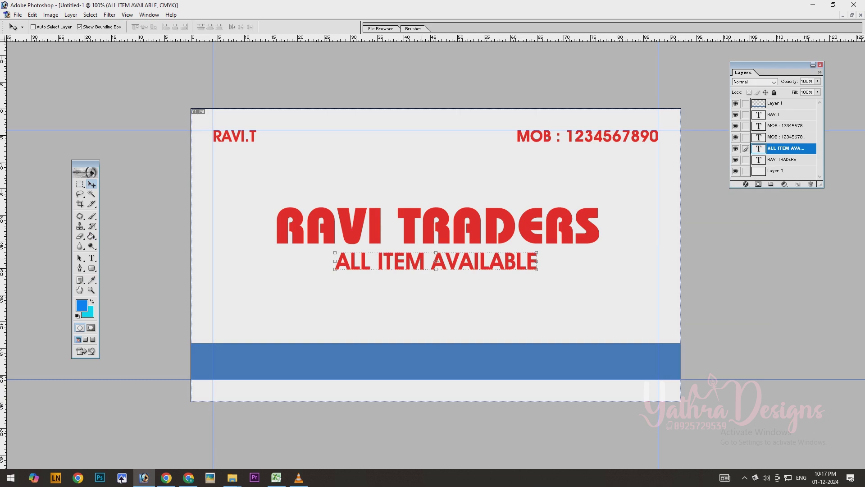
pyautogui.moveTo(436, 262); pyautogui.dragTo(436, 363)
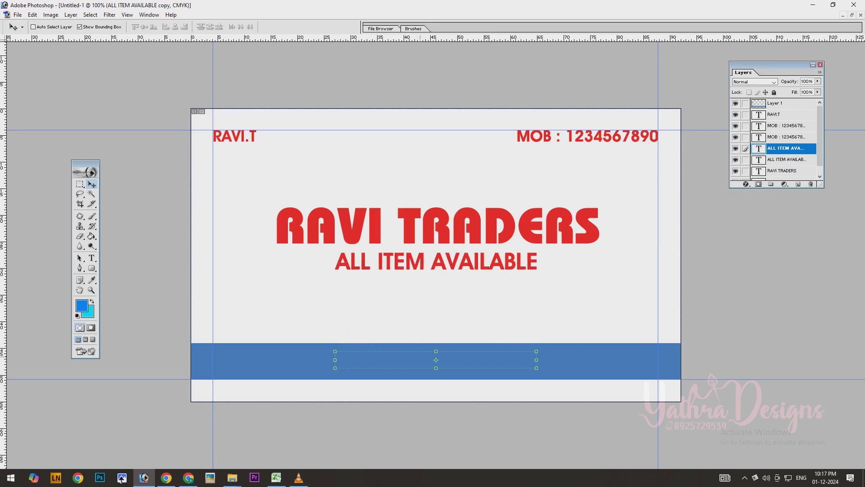
pyautogui.hotkey('ctrl', ']')
pyautogui.hotkey('ctrl', ']')
pyautogui.hotkey('ctrl', ']')
pyautogui.hotkey('ctrl', ']')
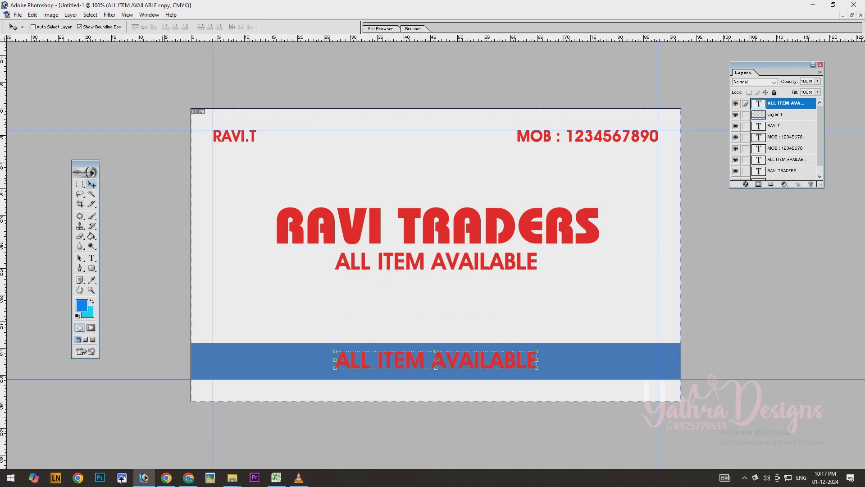
# - Set the text colour of the tagline copy on the blue band to white, FFFFFF
pyautogui.click(91, 258)
pyautogui.click(277, 27)
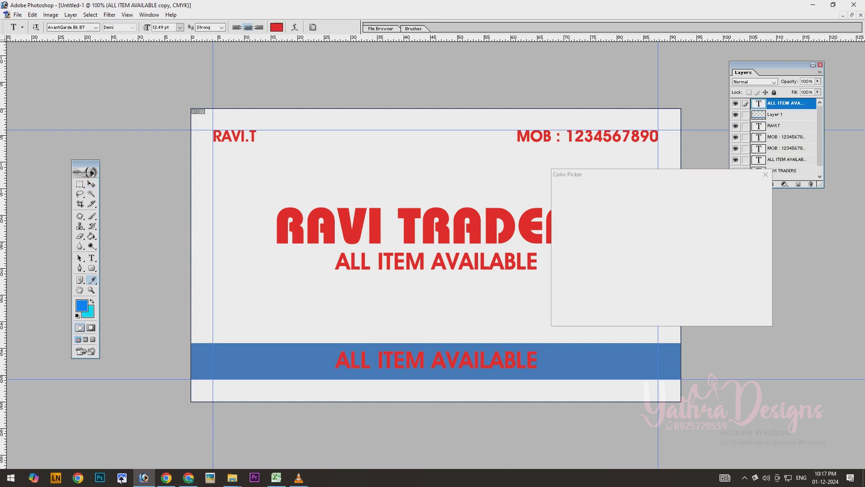
pyautogui.moveTo(580, 214); pyautogui.dragTo(518, 155)
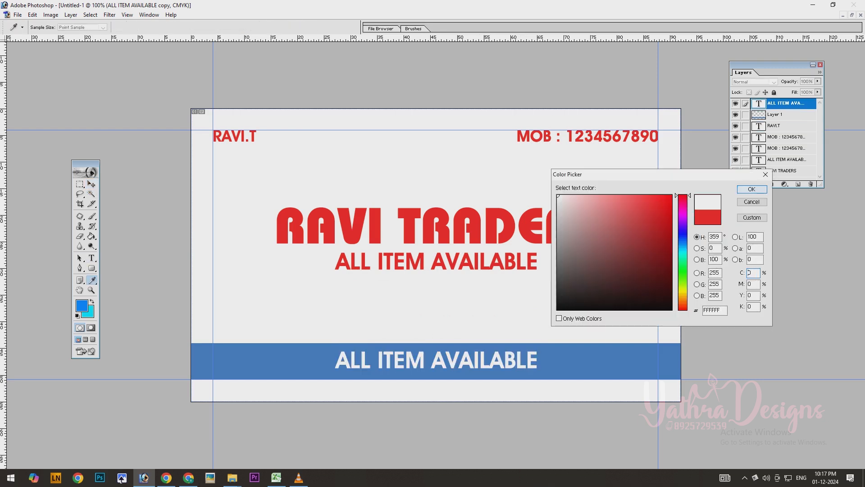
pyautogui.press('Return')
# - Replace the wording of the white line on the blue band with the shop's postal address
pyautogui.tripleClick(446, 360)
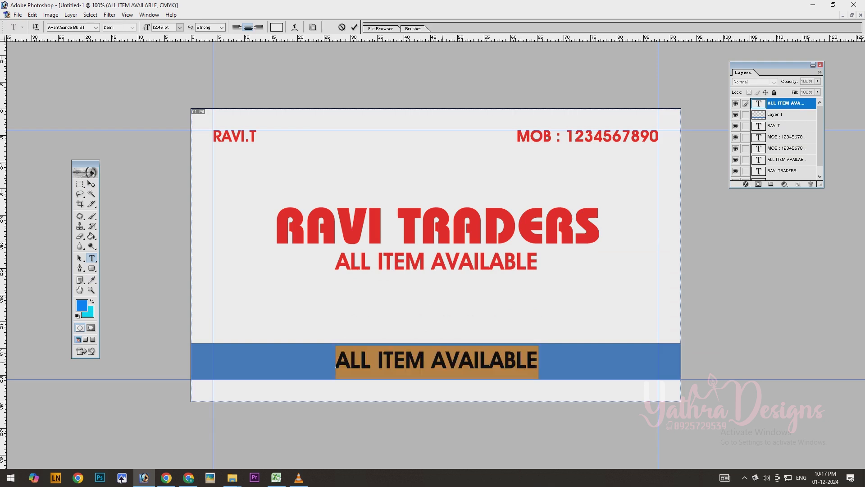
pyautogui.write('N')
pyautogui.press('capslock')
pyautogui.write('o.')
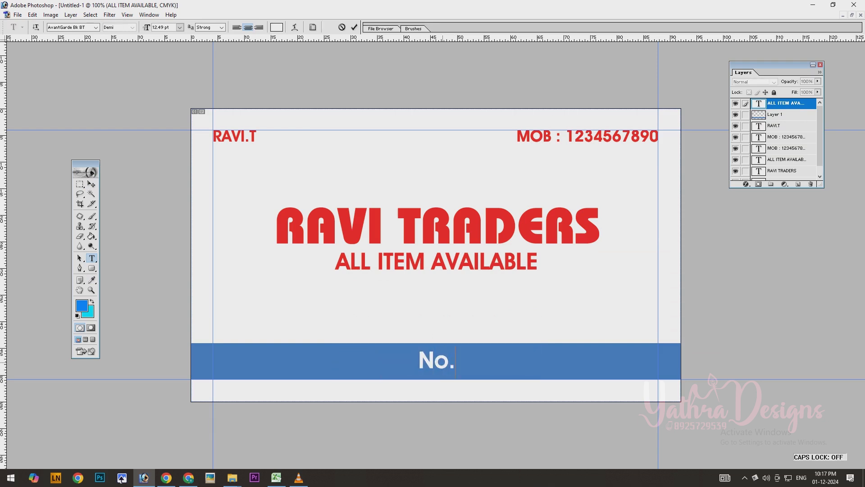
pyautogui.write('50')
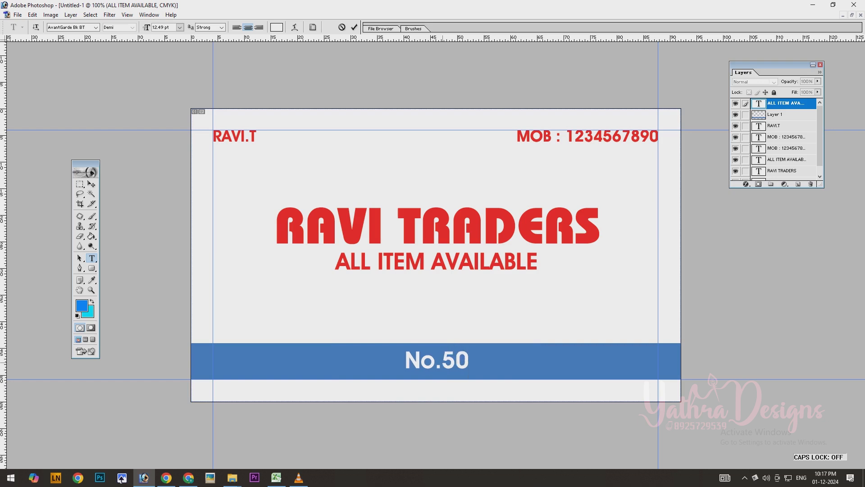
pyautogui.write(', chen')
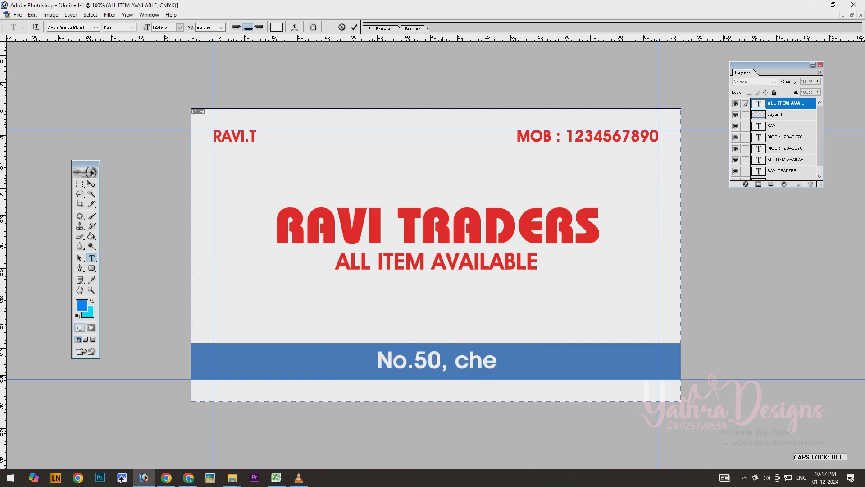
pyautogui.press('BackSpace')
pyautogui.press('BackSpace')
pyautogui.press('BackSpace')
pyautogui.press('BackSpace')
pyautogui.press('BackSpace')
pyautogui.write('Ashok Nagar, Chenna')
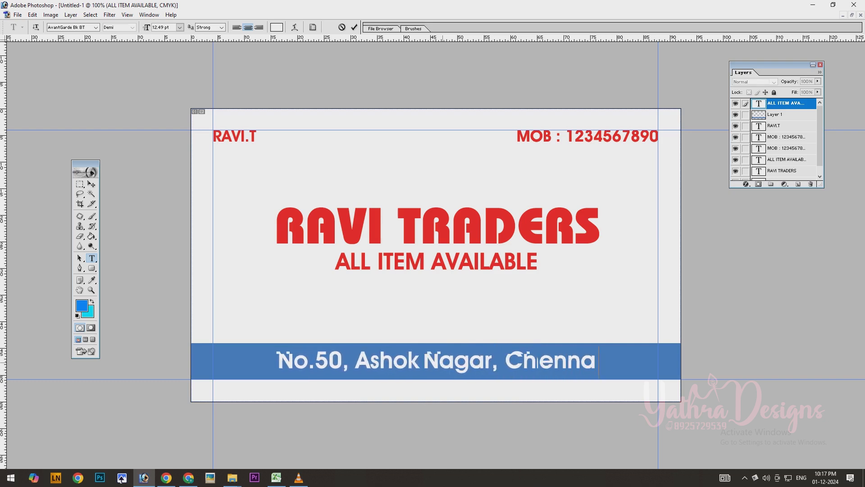
pyautogui.write('i - 83.')
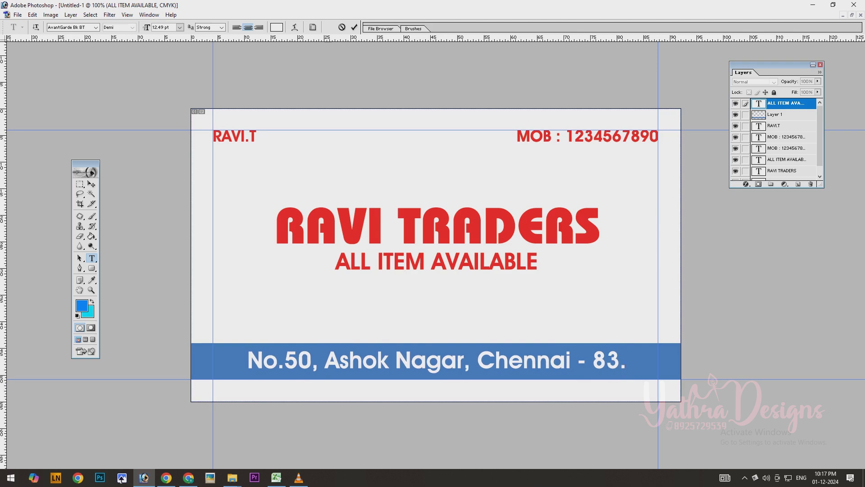
# - Scale the address line down about its centre to about 52 mm wide within the blue band
pyautogui.click(92, 184)
pyautogui.moveTo(626, 369); pyautogui.dragTo(578, 372)
pyautogui.press('Return')
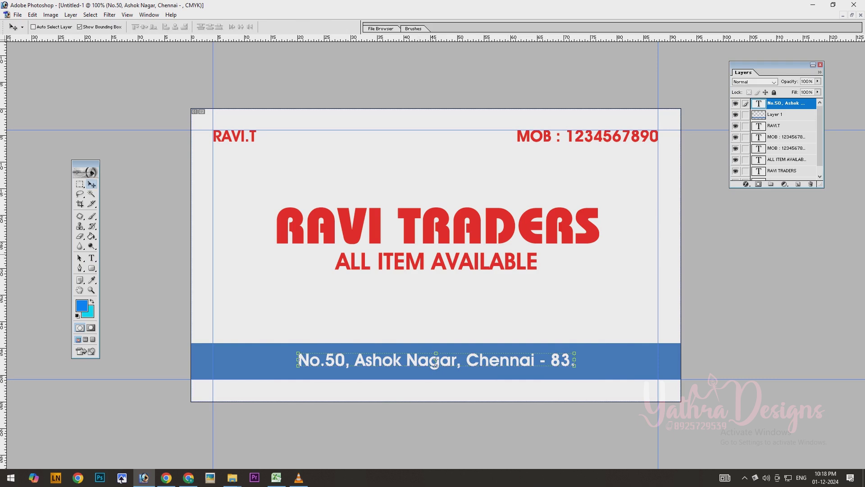
# - Link the company name and red tagline, move them slightly down and enlarge both together to about 106%
pyautogui.rightClick(429, 231)
pyautogui.click(442, 236)
pyautogui.keyDown('shift'); pyautogui.rightClick(446, 258); pyautogui.keyUp('shift')
pyautogui.moveTo(447, 252); pyautogui.dragTo(448, 264)
pyautogui.keyDown('alt'); pyautogui.keyDown('shift'); pyautogui.moveTo(599, 283); pyautogui.dragTo(611, 285); pyautogui.keyUp('shift'); pyautogui.keyUp('alt')
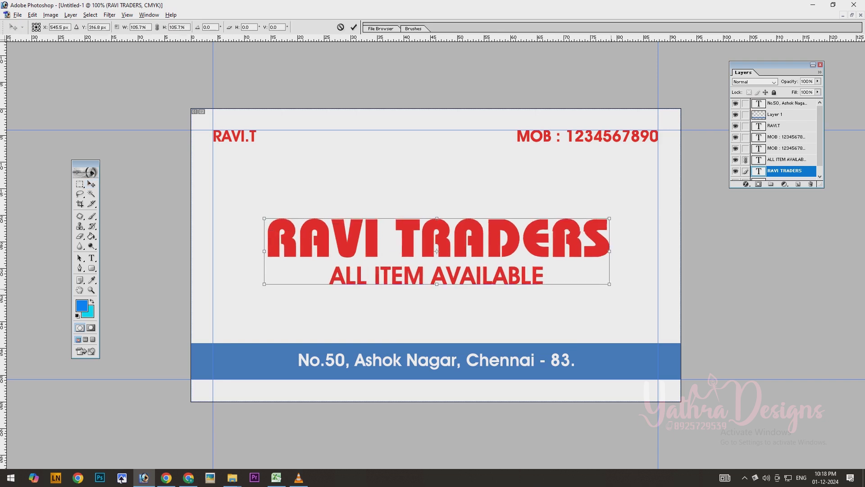
pyautogui.press('Return')
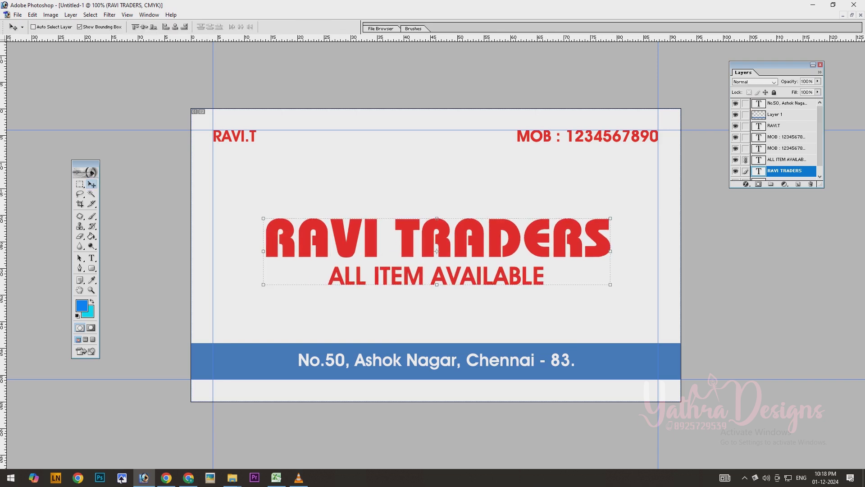
# - Duplicate the RAVI TRADERS line directly above the original and replace the copy's wording with RT
pyautogui.rightClick(336, 231)
pyautogui.click(344, 236)
pyautogui.keyDown('shift'); pyautogui.rightClick(339, 232); pyautogui.keyUp('shift')
pyautogui.click(342, 237)
pyautogui.keyDown('alt'); pyautogui.moveTo(437, 238); pyautogui.dragTo(436, 186); pyautogui.keyUp('alt')
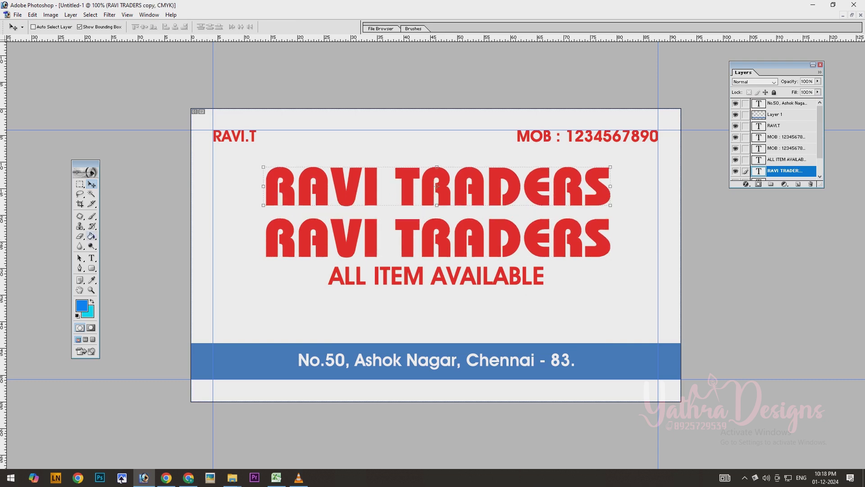
pyautogui.press('t')
pyautogui.click(330, 186)
pyautogui.hotkey('ctrl', 'a')
pyautogui.write('RT')
# - Change the font of the RT initials to the decorative Bucephalus typeface
pyautogui.hotkey('ctrl', 'a')
pyautogui.doubleClick(95, 28)
pyautogui.press('Down')
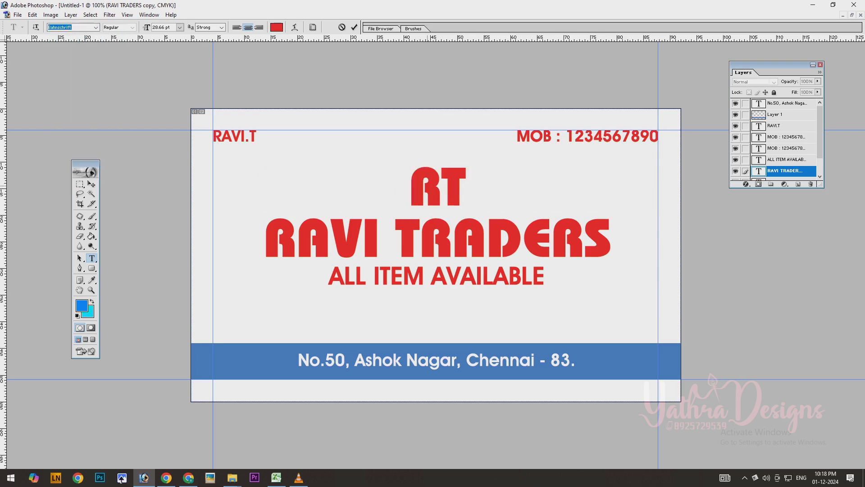
pyautogui.press('Down')
pyautogui.press('Down')
pyautogui.press('Down')
pyautogui.press('Down')
pyautogui.press('Down')
pyautogui.press('Down')
pyautogui.press('Down')
pyautogui.press('Down')
pyautogui.press('Down')
pyautogui.press('Down')
pyautogui.press('Down')
pyautogui.press('Down')
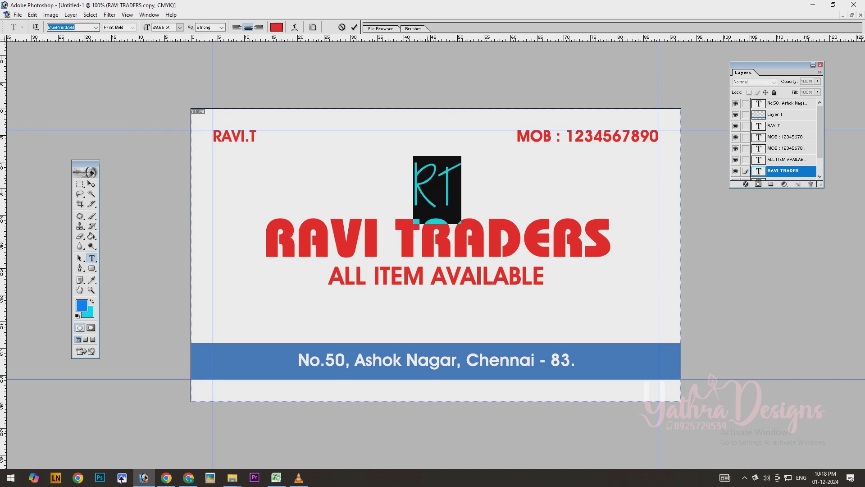
pyautogui.press('Down')
pyautogui.press('Down')
pyautogui.press('Down')
pyautogui.press('Down')
pyautogui.press('Down')
pyautogui.press('Down')
pyautogui.press('Down')
pyautogui.press('Down')
pyautogui.press('Down')
pyautogui.press('Down')
pyautogui.press('Down')
pyautogui.press('Down')
pyautogui.press('Down')
pyautogui.press('Down')
pyautogui.press('Down')
pyautogui.press('Down')
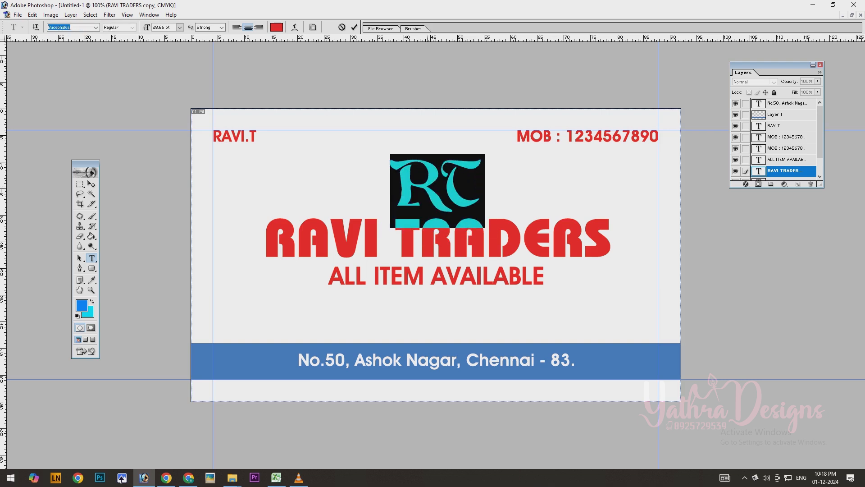
# - Scale the RT initials down proportionally to about 14 mm wide, centred above the company name
pyautogui.click(92, 184)
pyautogui.moveTo(480, 205); pyautogui.dragTo(474, 202)
pyautogui.press('Return')
pyautogui.hotkey('ctrl', 'a')
pyautogui.hotkey('ctrl', 'd')
# - Set the text colour of the ALL ITEM AVAILABLE tagline below the company name to dark green 349107
pyautogui.rightClick(457, 273)
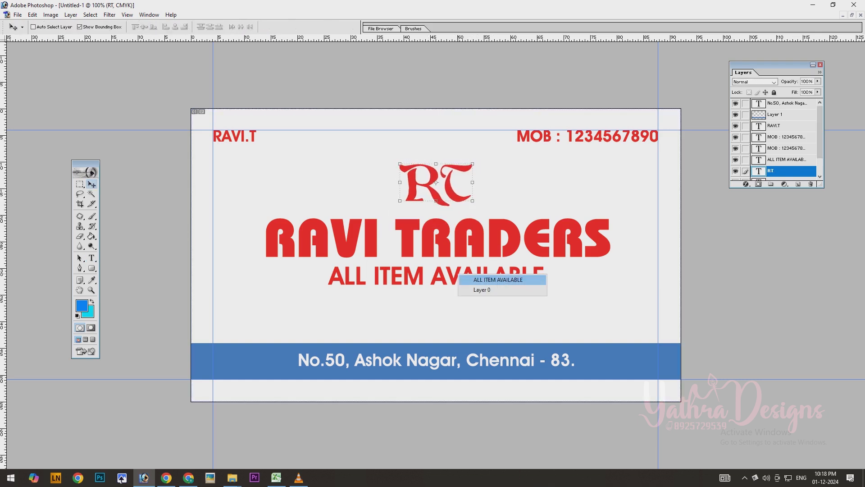
pyautogui.click(478, 278)
pyautogui.press('t')
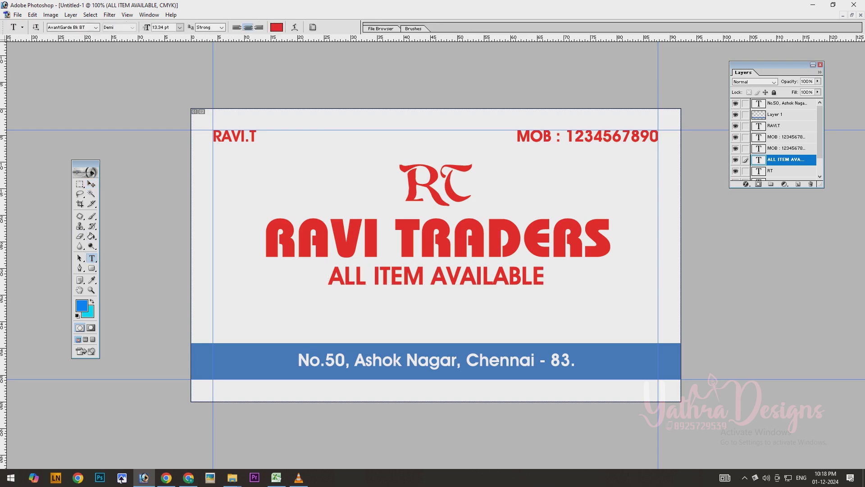
pyautogui.click(277, 27)
pyautogui.moveTo(682, 195); pyautogui.dragTo(682, 278)
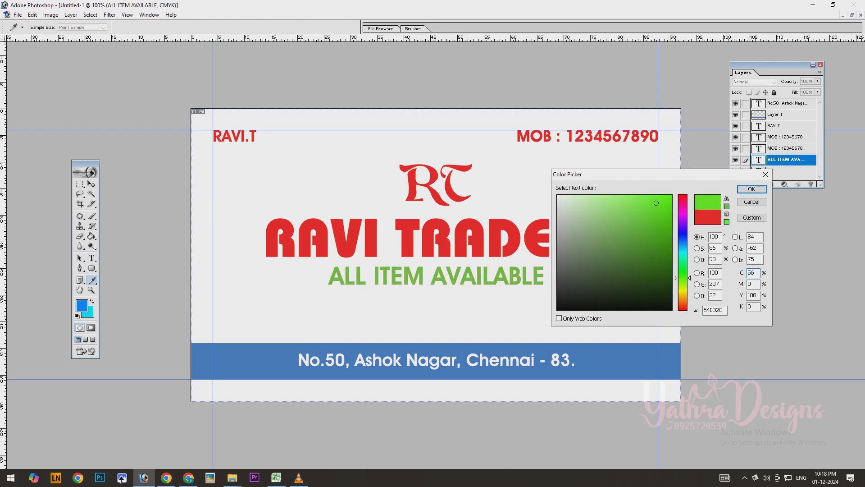
pyautogui.moveTo(657, 203)
pyautogui.mouseDown()
pyautogui.moveTo(668, 255)
pyautogui.moveTo(666, 244)
pyautogui.mouseUp()
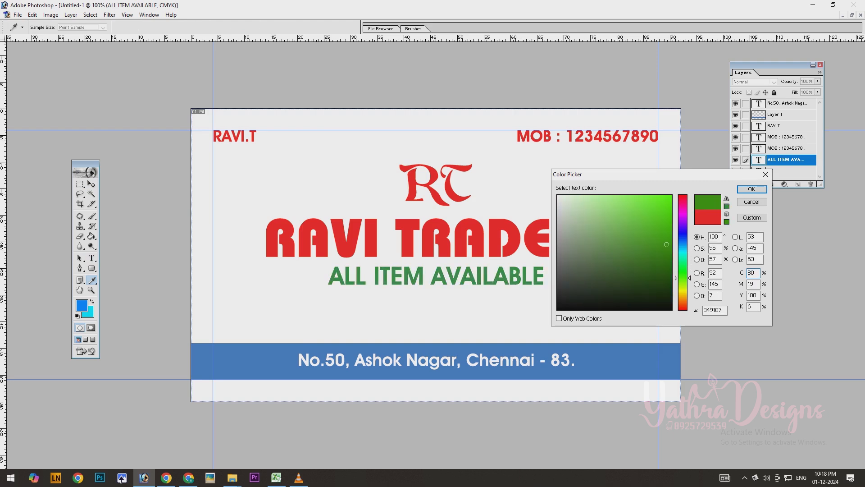
pyautogui.click(752, 189)
# - Switch to the Move tool and select the card's background layer, Layer 0
pyautogui.click(92, 184)
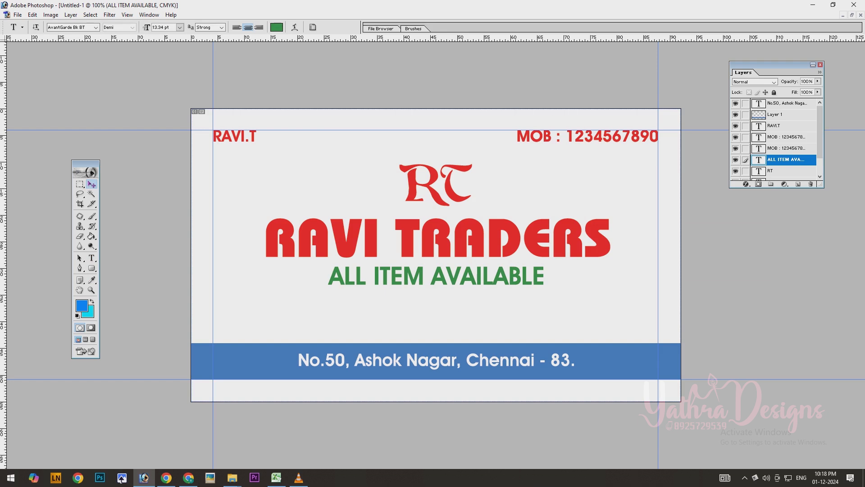
pyautogui.rightClick(383, 192)
pyautogui.click(388, 198)
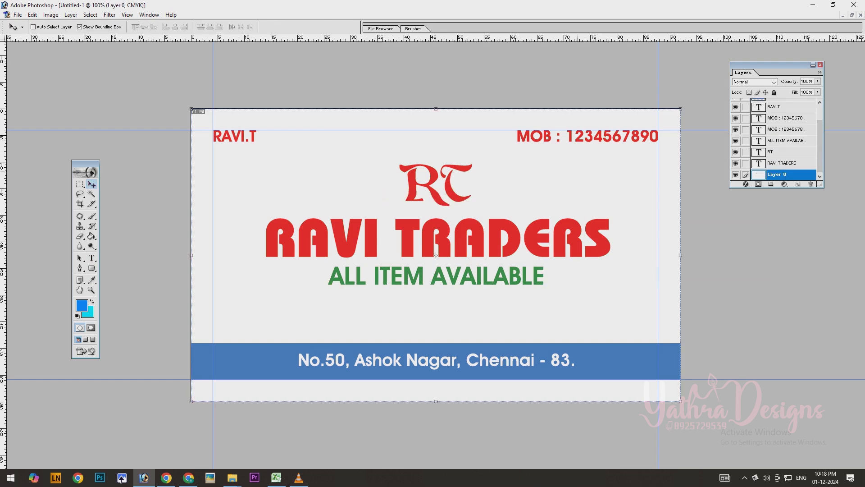
pyautogui.click(746, 184)
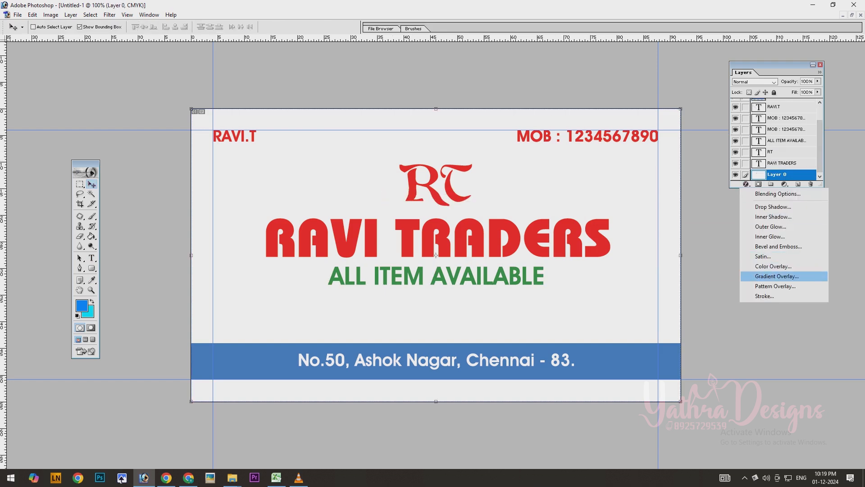
pyautogui.click(774, 266)
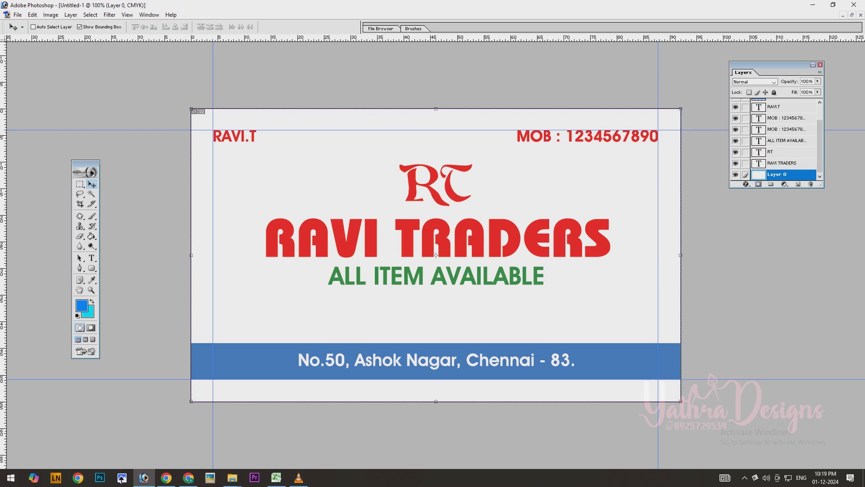
pyautogui.press('Escape')
# - Add a Color Overlay to the background layer in pale cream with C 0, M 0, Y 20, K 0
pyautogui.click(746, 184)
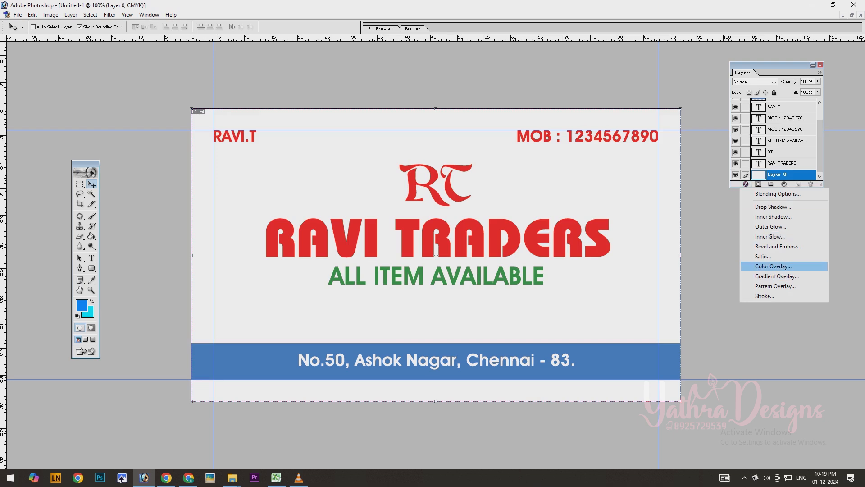
pyautogui.click(773, 266)
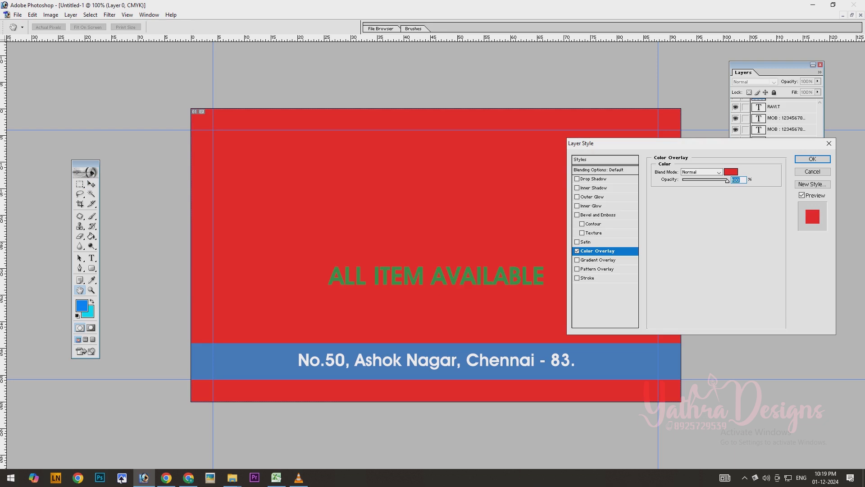
pyautogui.click(731, 172)
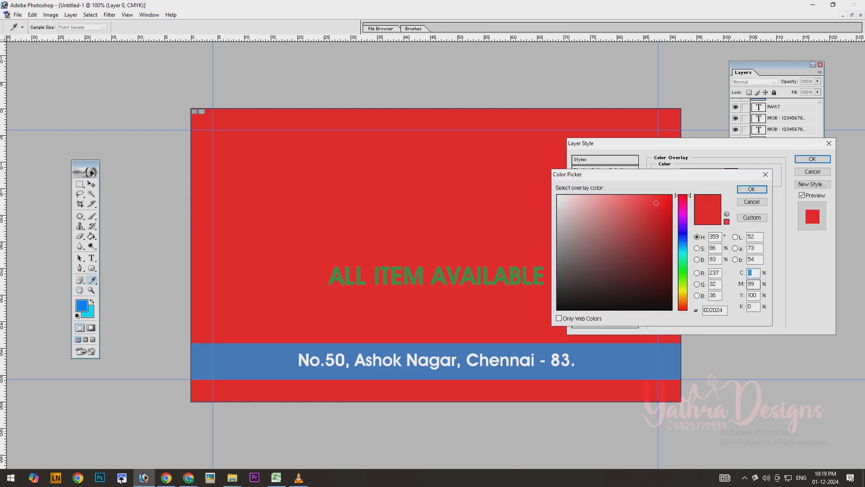
pyautogui.press('Tab')
pyautogui.write('0')
pyautogui.press('Tab')
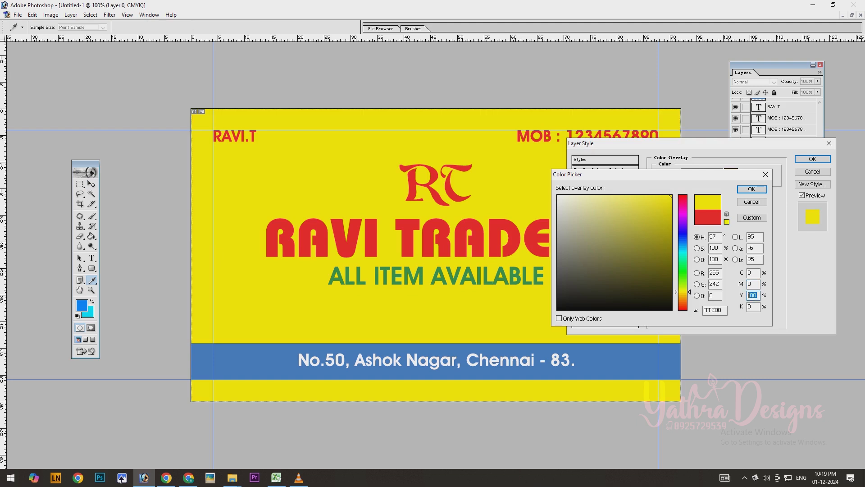
pyautogui.write('20')
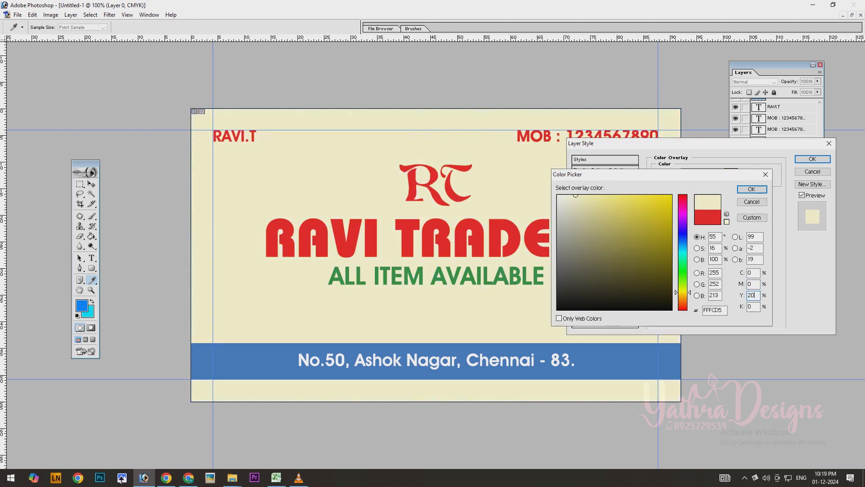
pyautogui.press('Return')
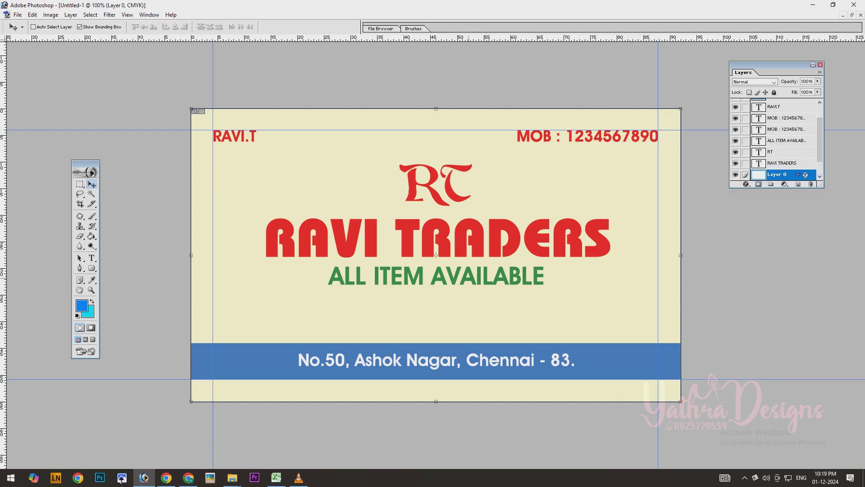
# - Link the tagline, company name and RT initials and move them together about 4 mm down towards the blue band
pyautogui.keyDown('ctrl'); pyautogui.click(473, 275); pyautogui.keyUp('ctrl')
pyautogui.keyDown('shift'); pyautogui.rightClick(459, 253); pyautogui.keyUp('shift')
pyautogui.click(477, 258)
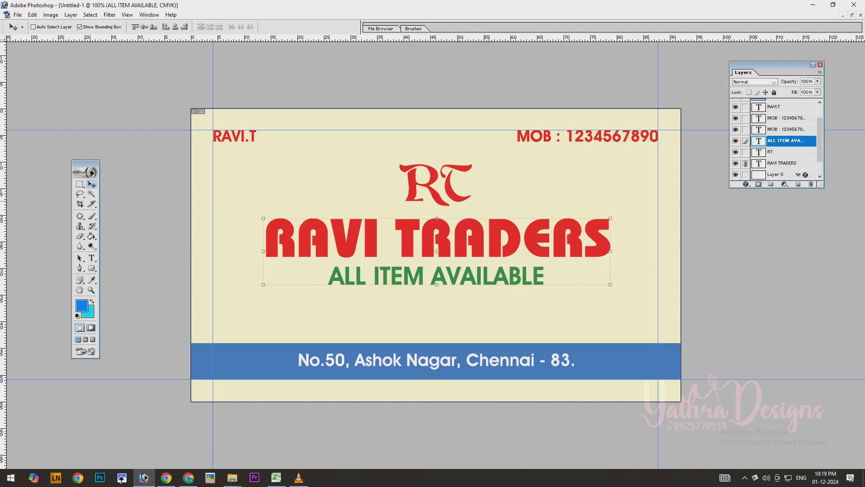
pyautogui.keyDown('shift'); pyautogui.rightClick(451, 191); pyautogui.keyUp('shift')
pyautogui.click(462, 196)
pyautogui.moveTo(460, 193); pyautogui.dragTo(460, 215)
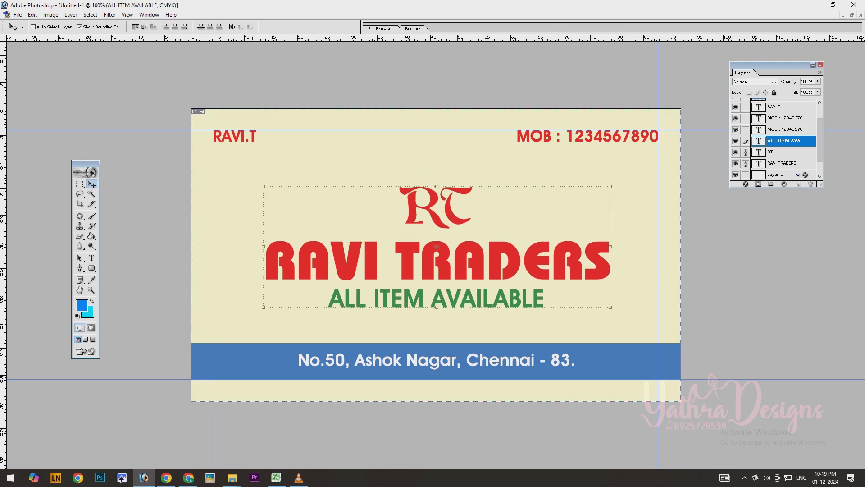